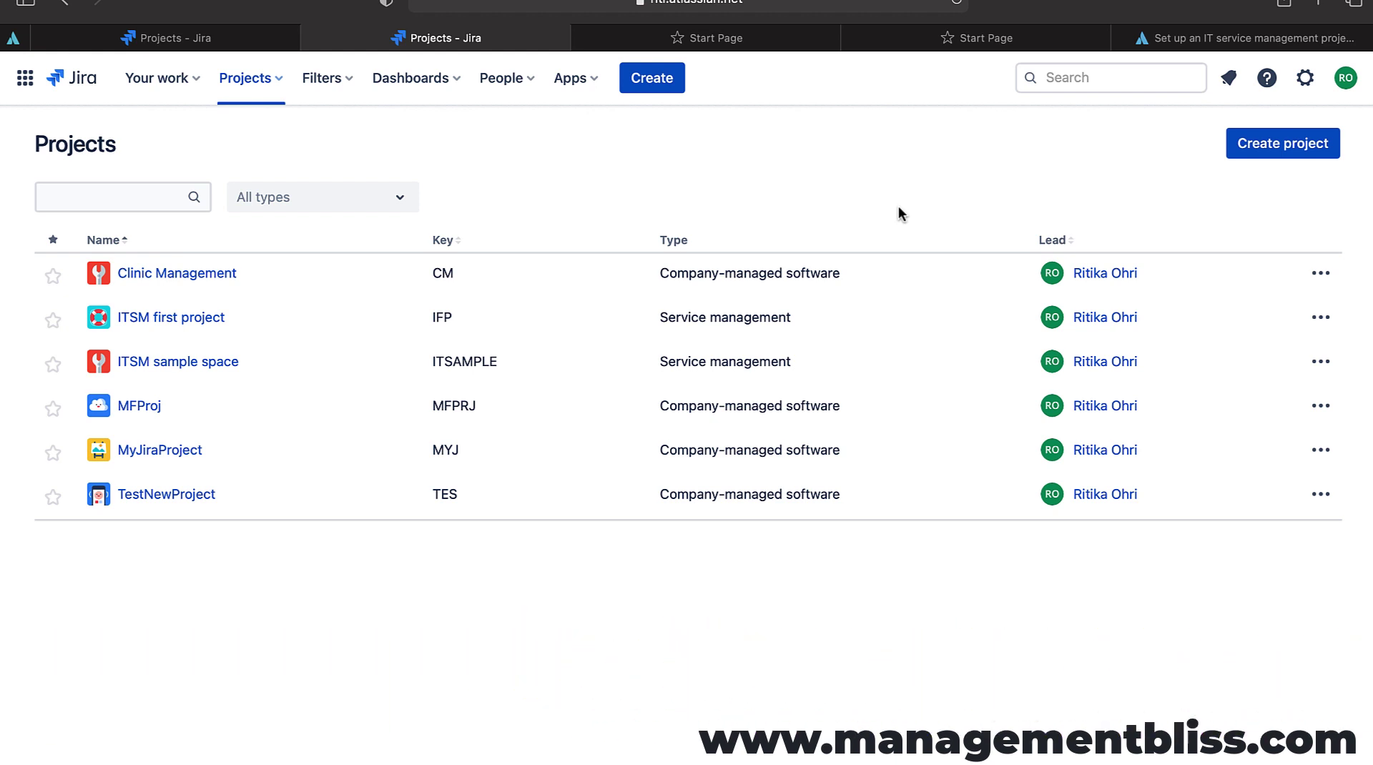
Start creating a new project and review the Software development and Service management templates
left_click(259, 83)
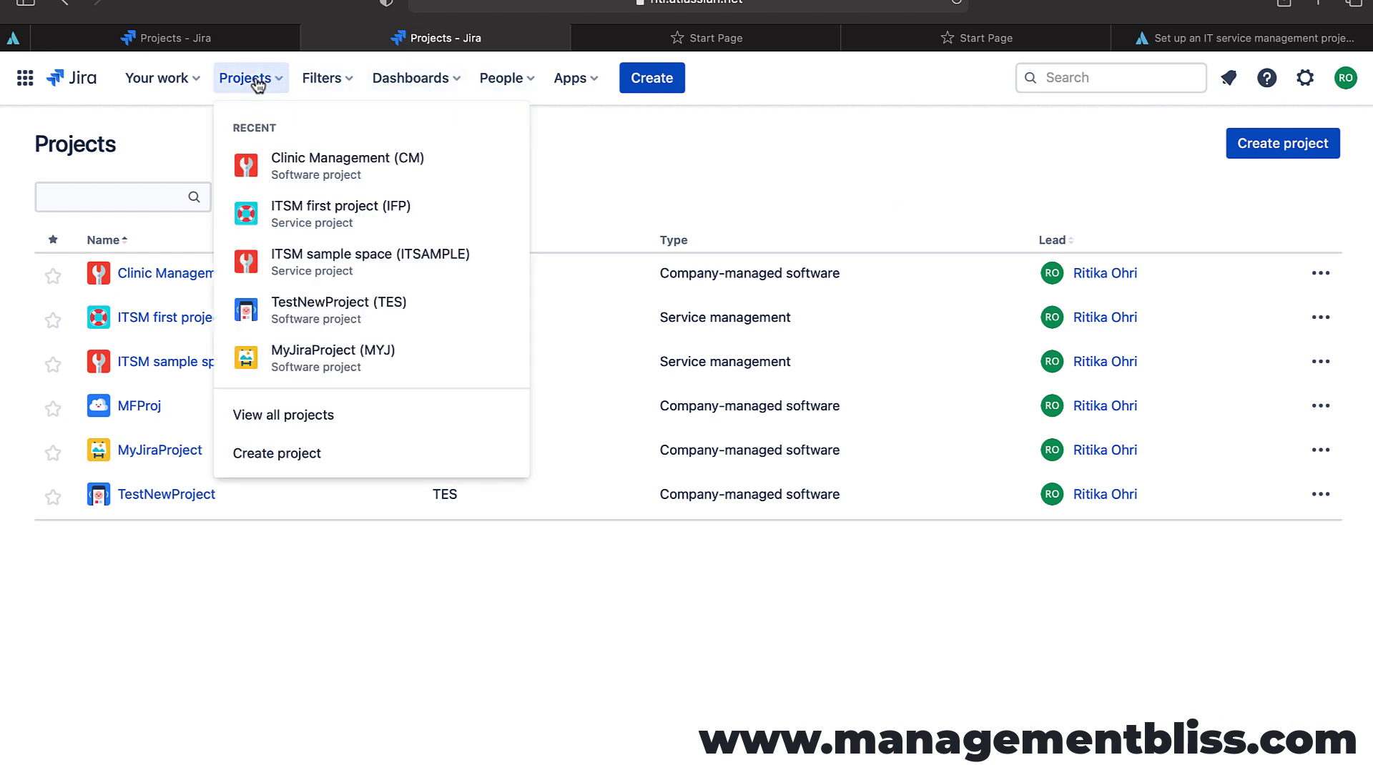
left_click(270, 464)
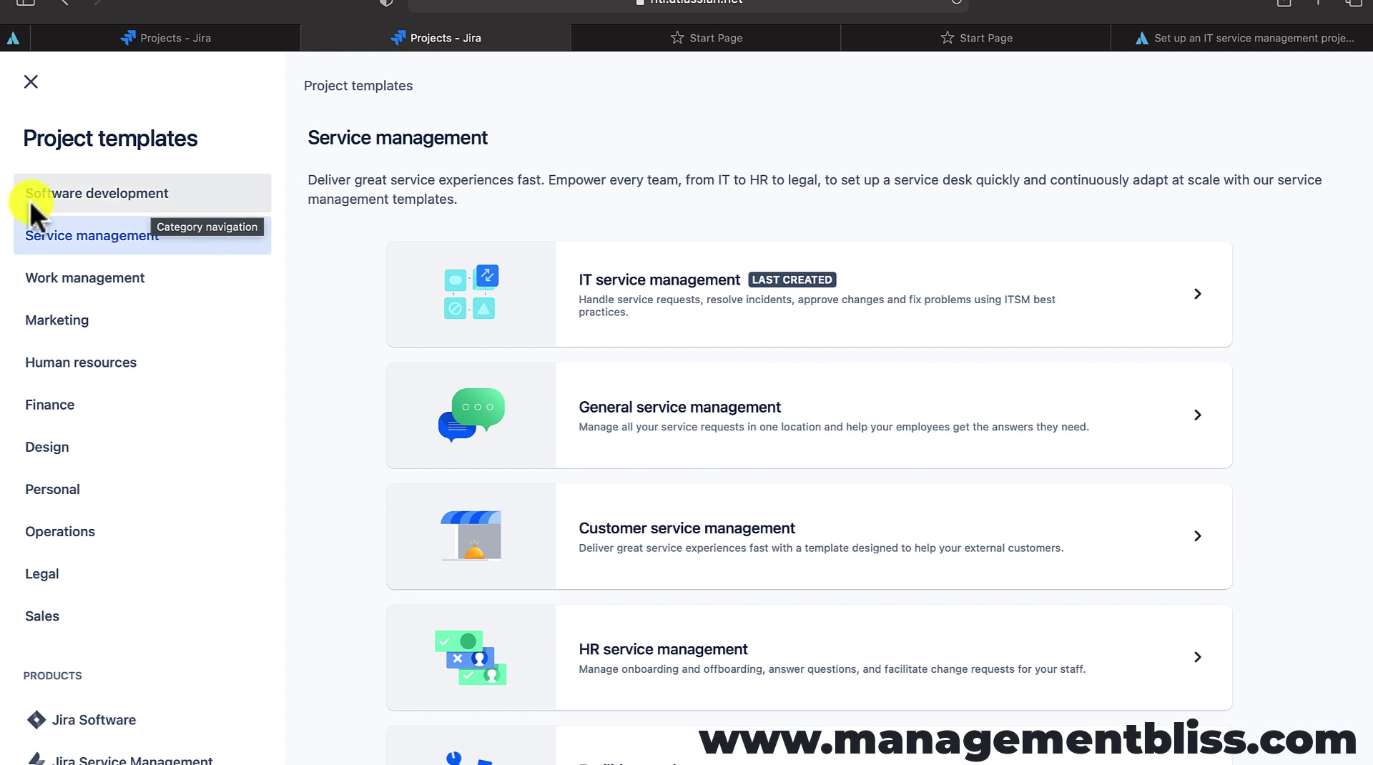
left_click(187, 198)
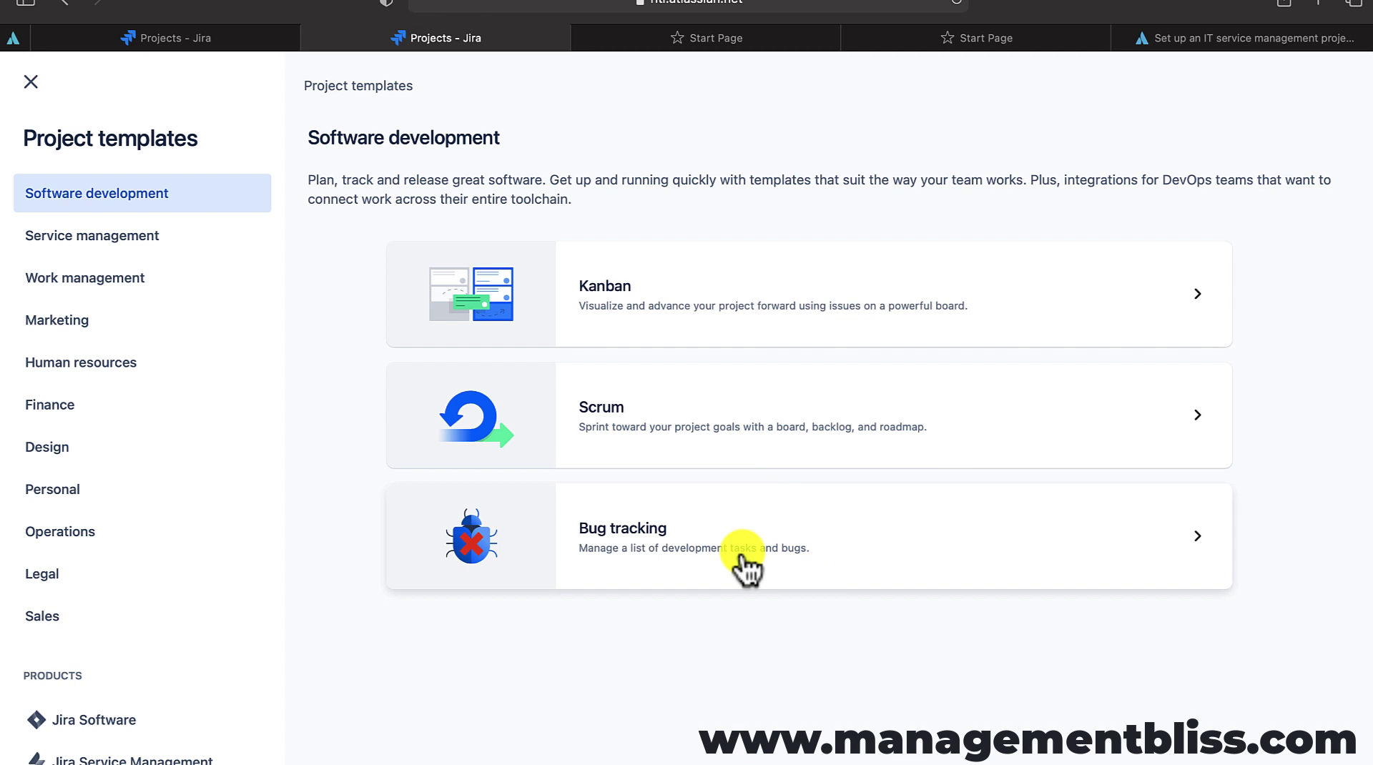
left_click(98, 248)
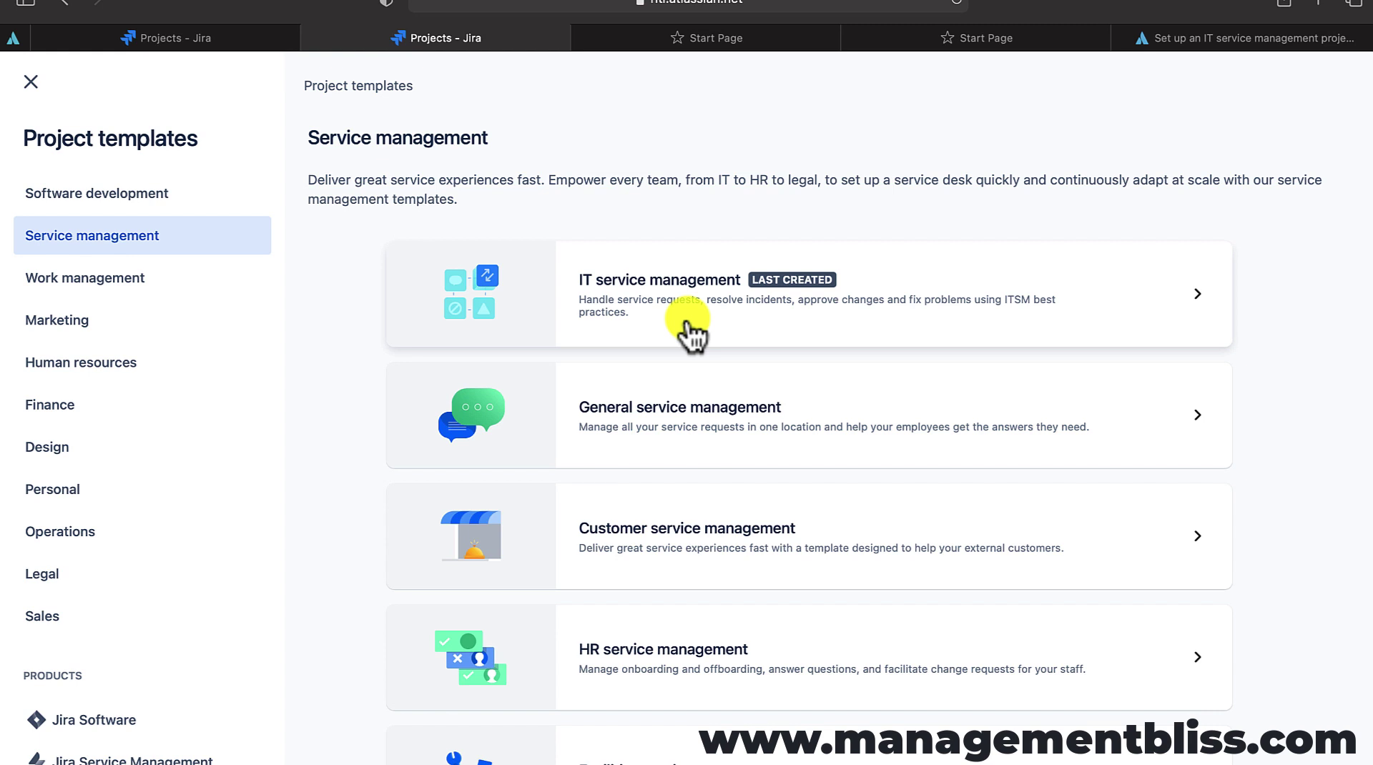
scroll(694, 396, "down", 3)
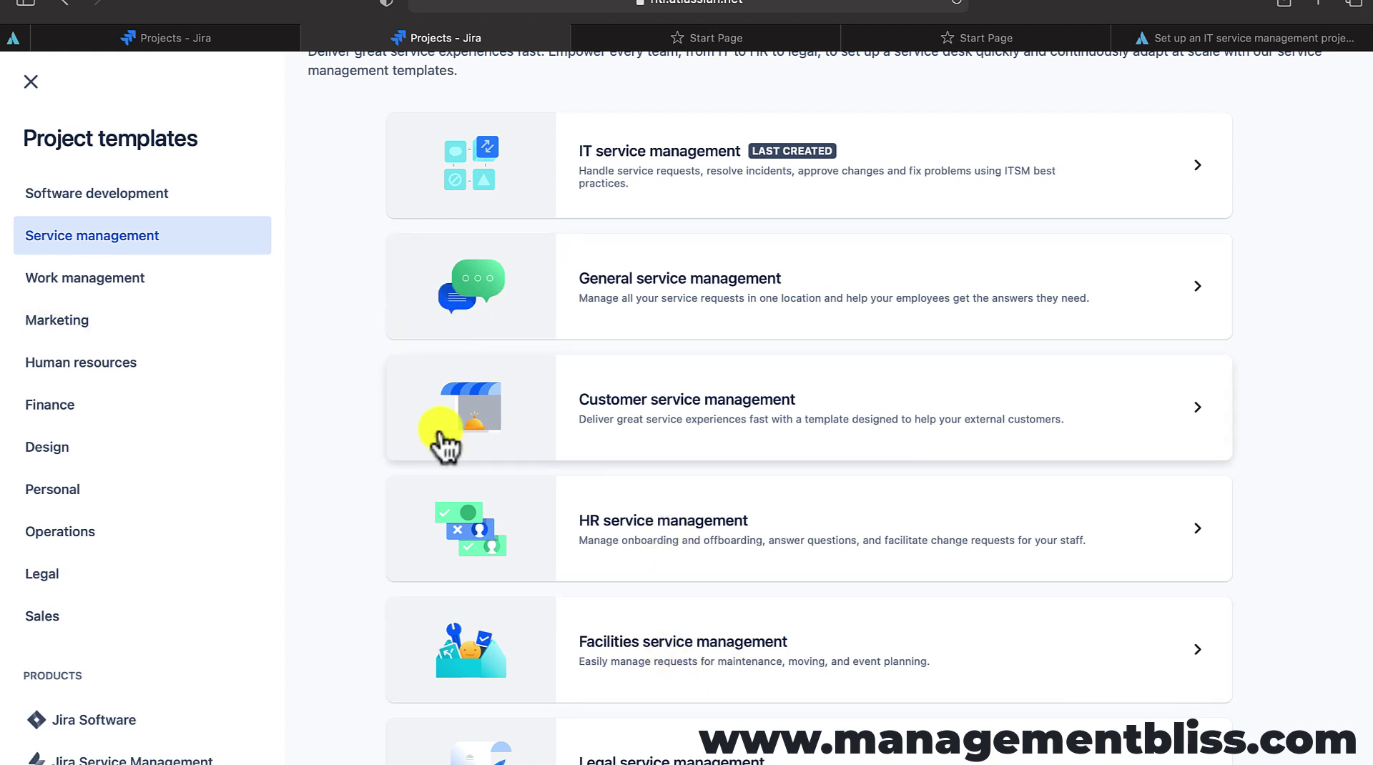
Examine the project templates offered for Work management, Marketing, Human resources and Finance
left_click(107, 287)
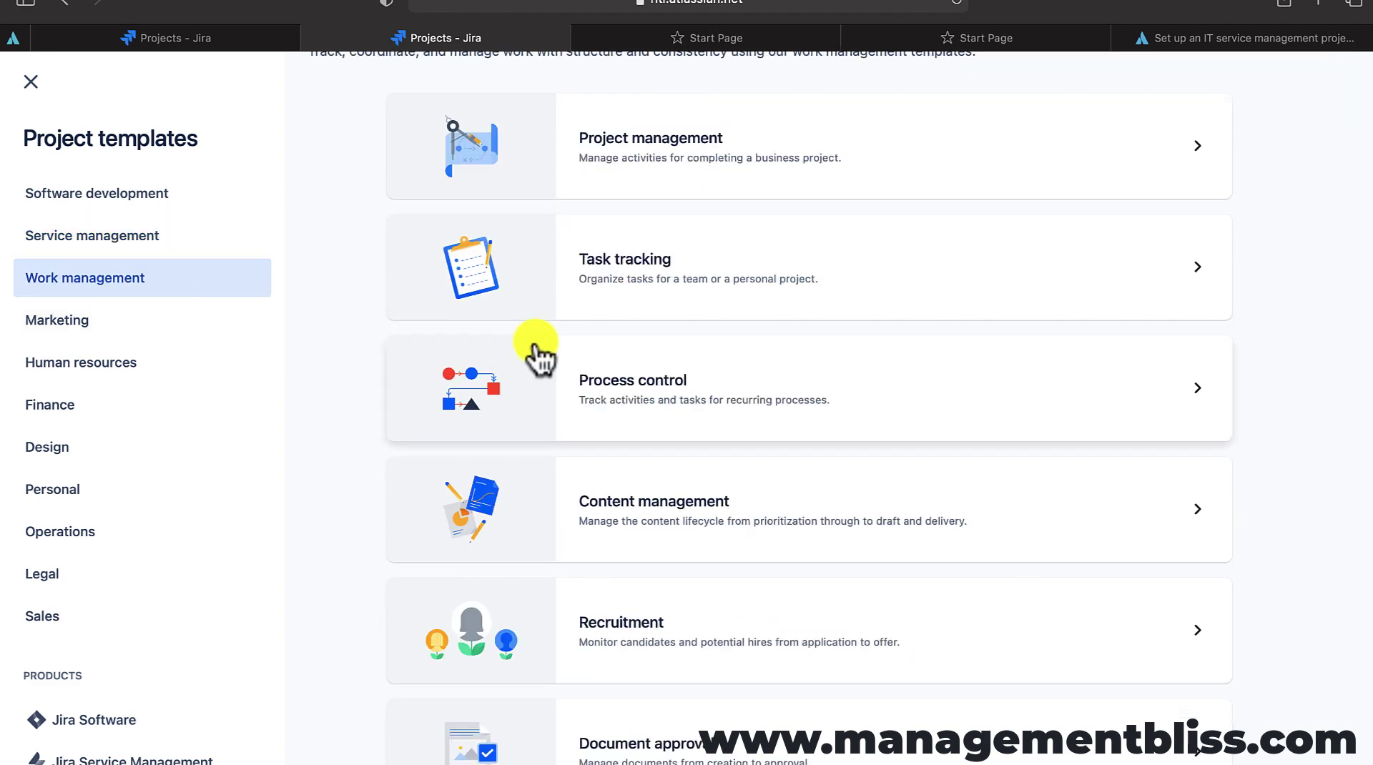
scroll(531, 352, "up", 3)
scroll(535, 345, "down", 2)
scroll(534, 341, "down", 5)
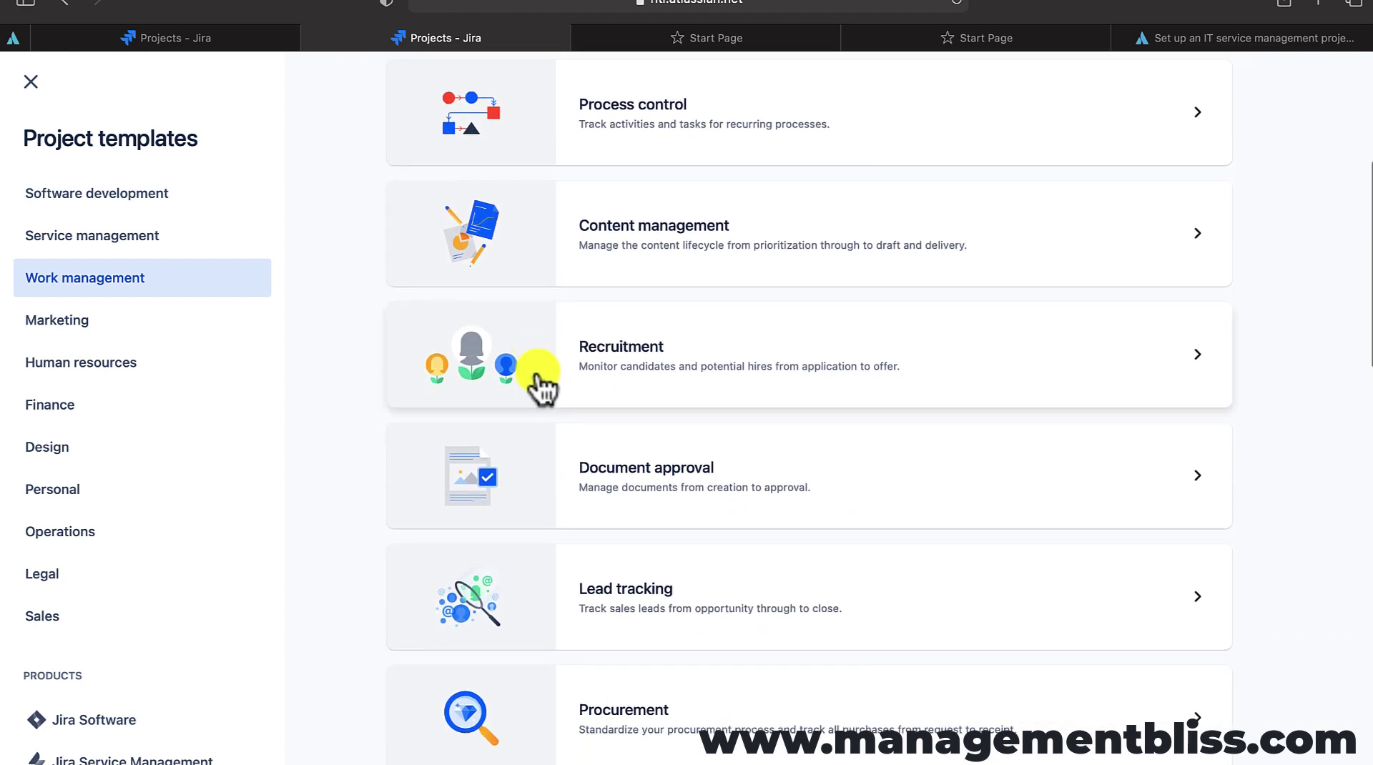
scroll(536, 382, "down", 2)
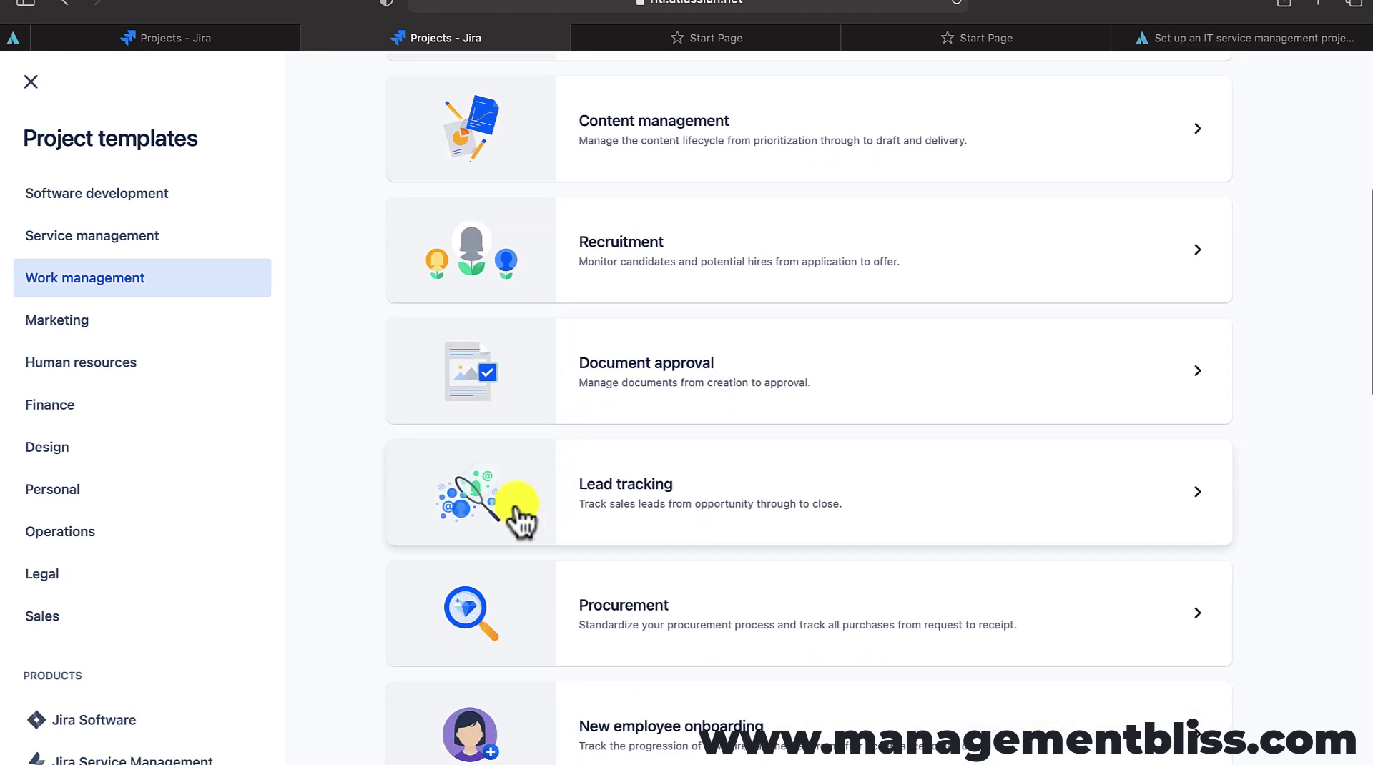
scroll(521, 512, "down", 3)
scroll(520, 520, "down", 6)
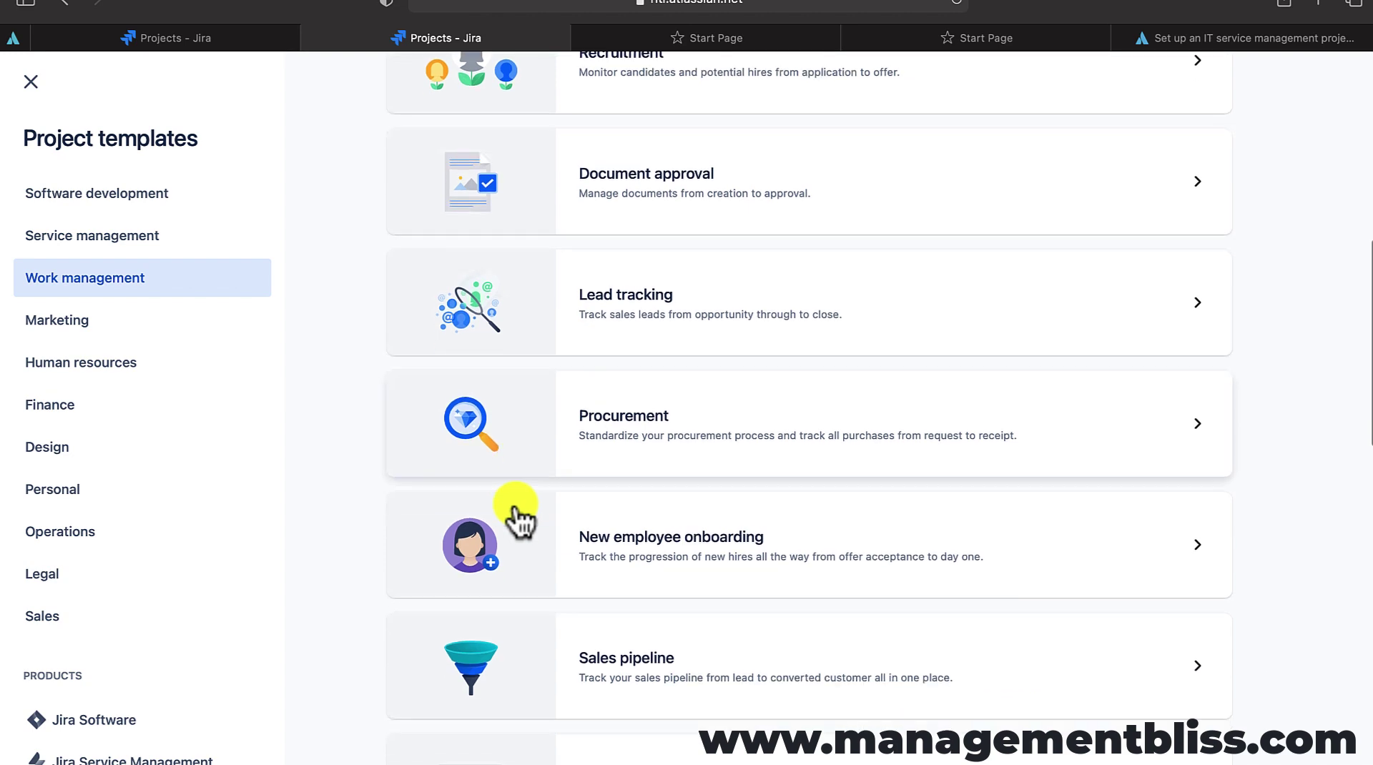
scroll(521, 520, "down", 10)
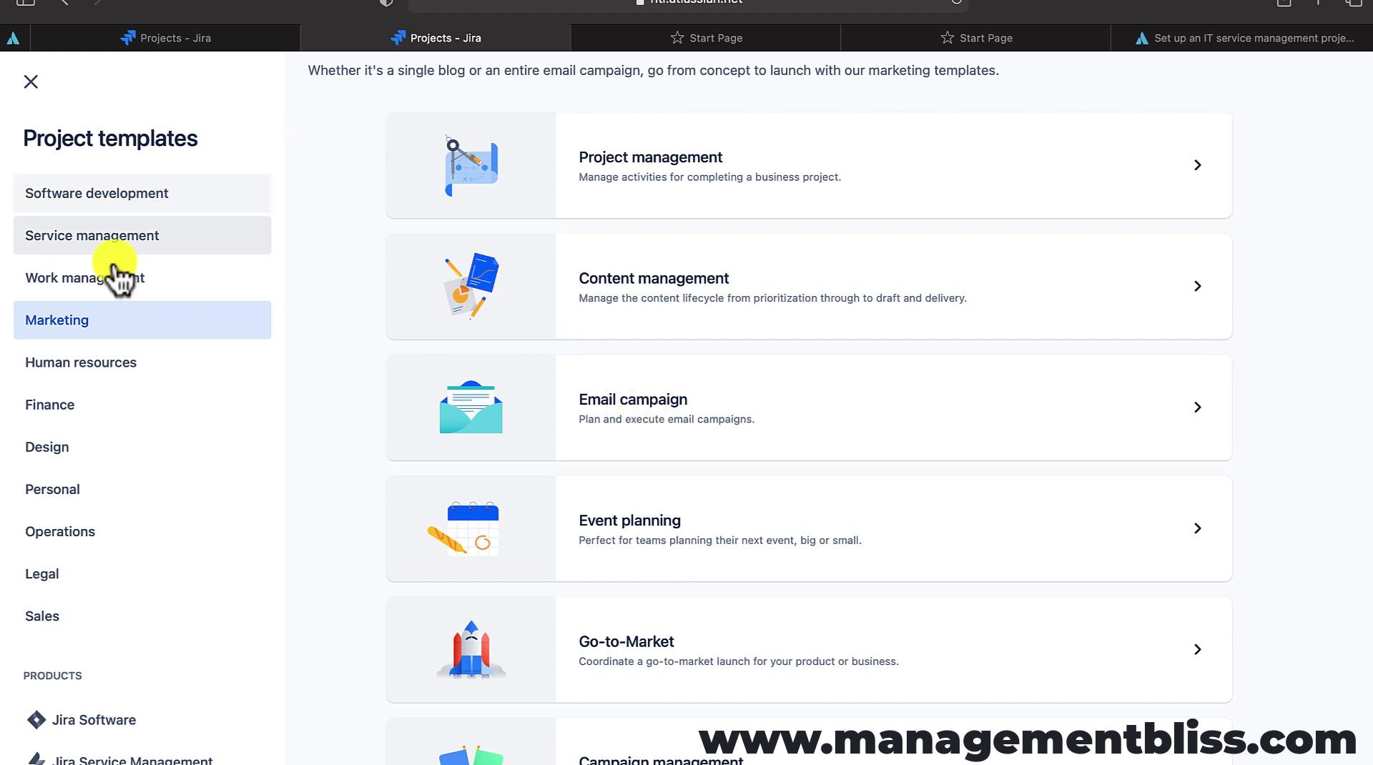
left_click(99, 382)
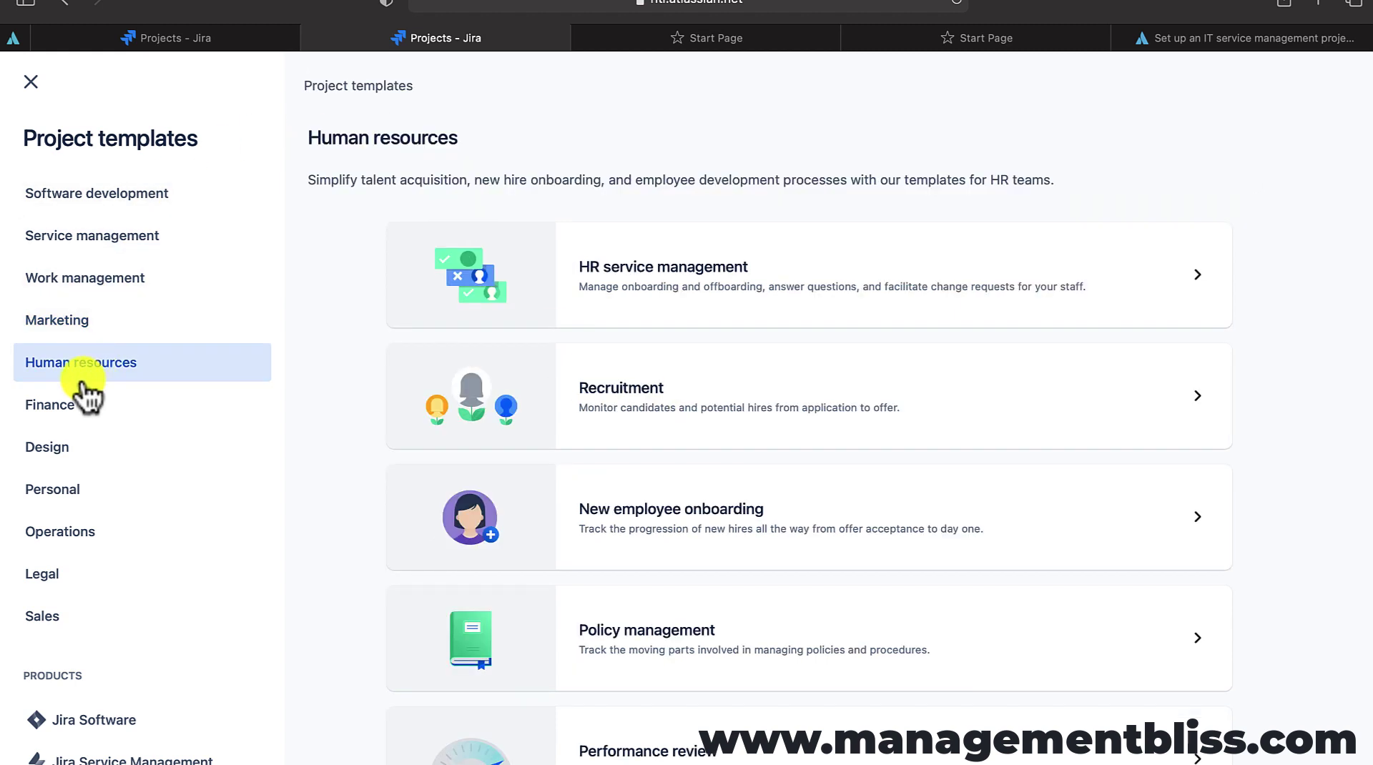
left_click(58, 406)
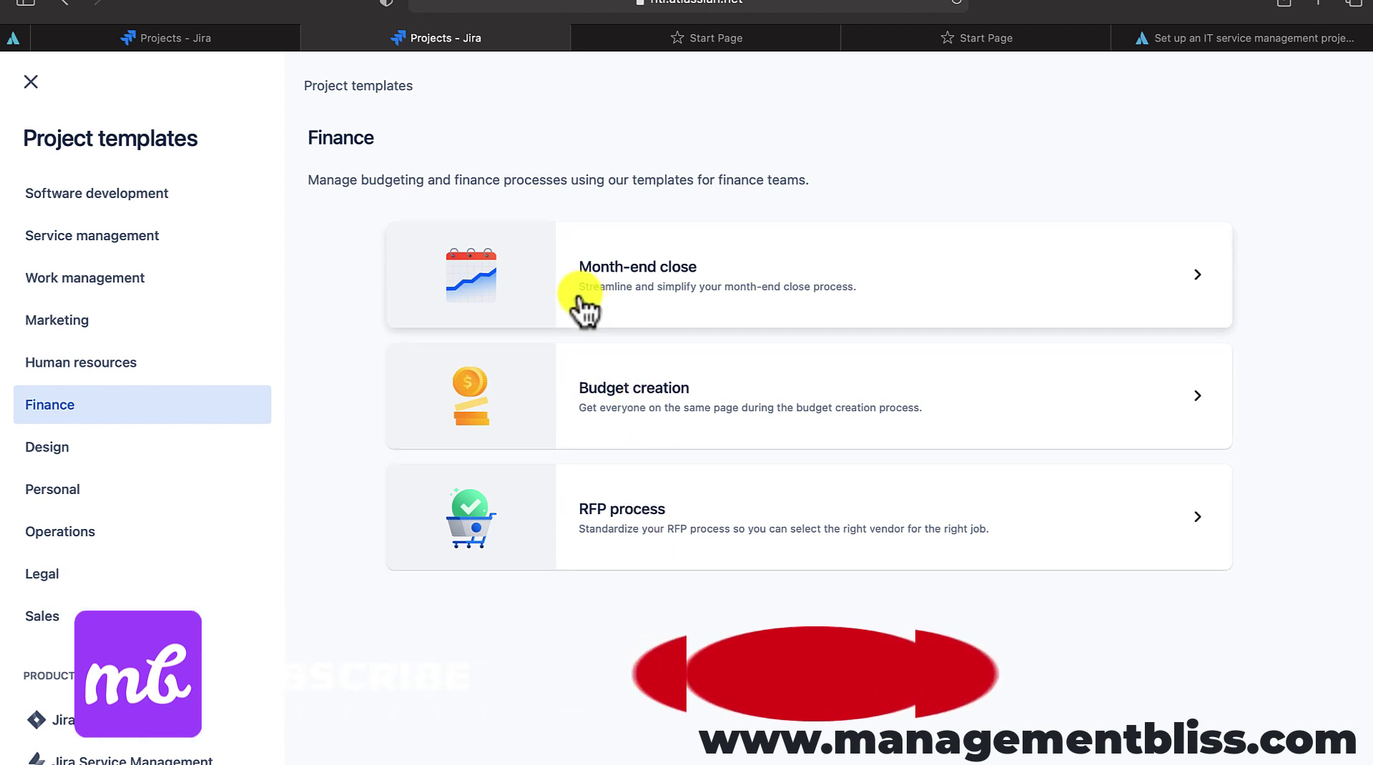
Choose the Scrum template from the Software development category for the new project
left_click(145, 196)
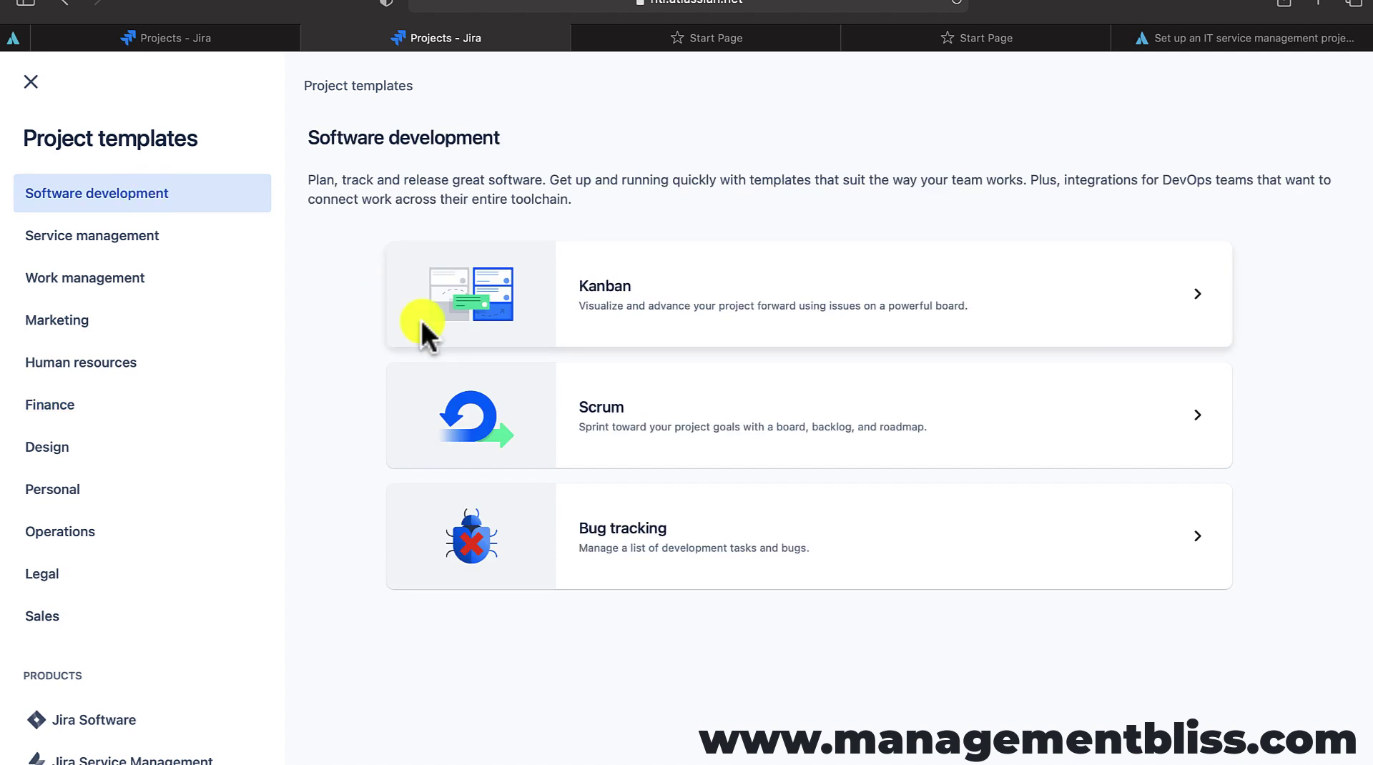
left_click(526, 425)
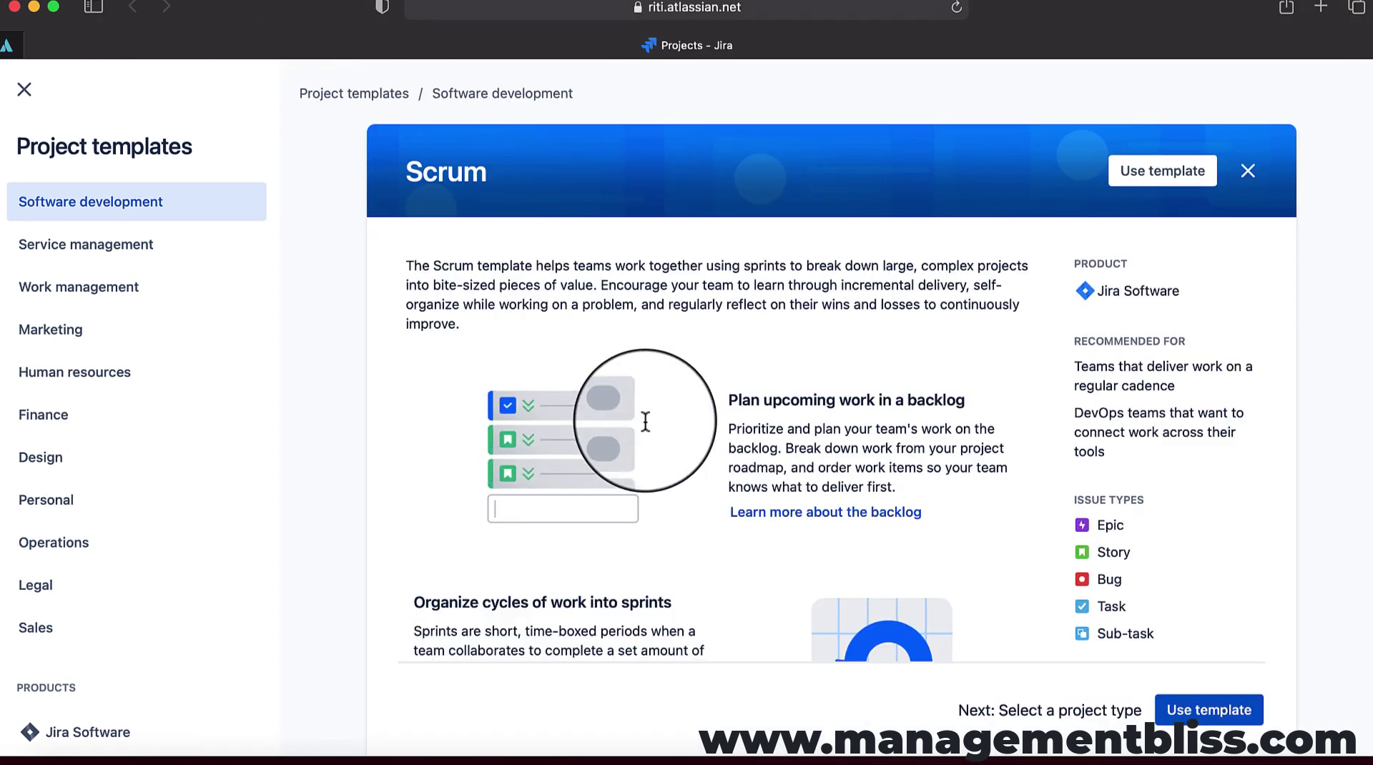
left_click(1235, 712)
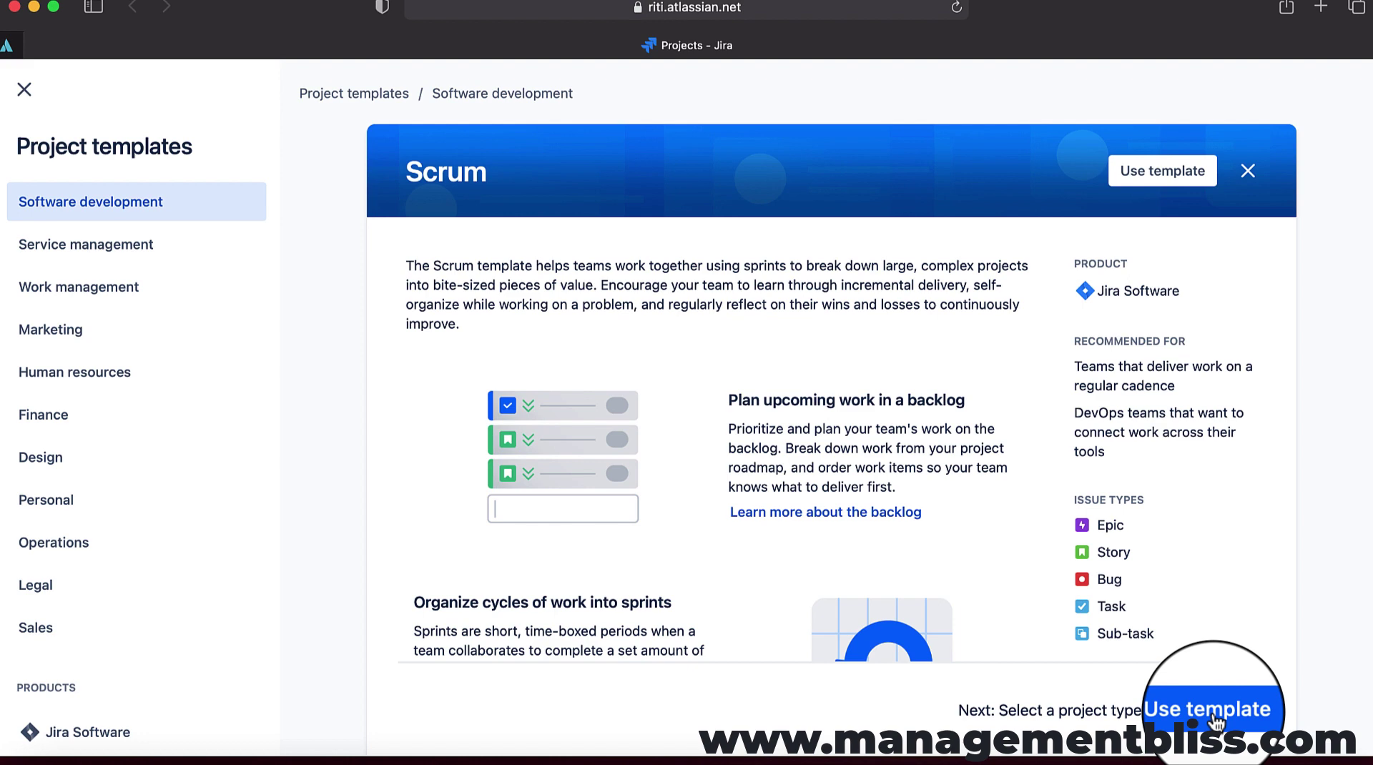
left_click(1216, 718)
Compare the team-managed and company-managed project types and select the company-managed type
scroll(1110, 624, "down", 4)
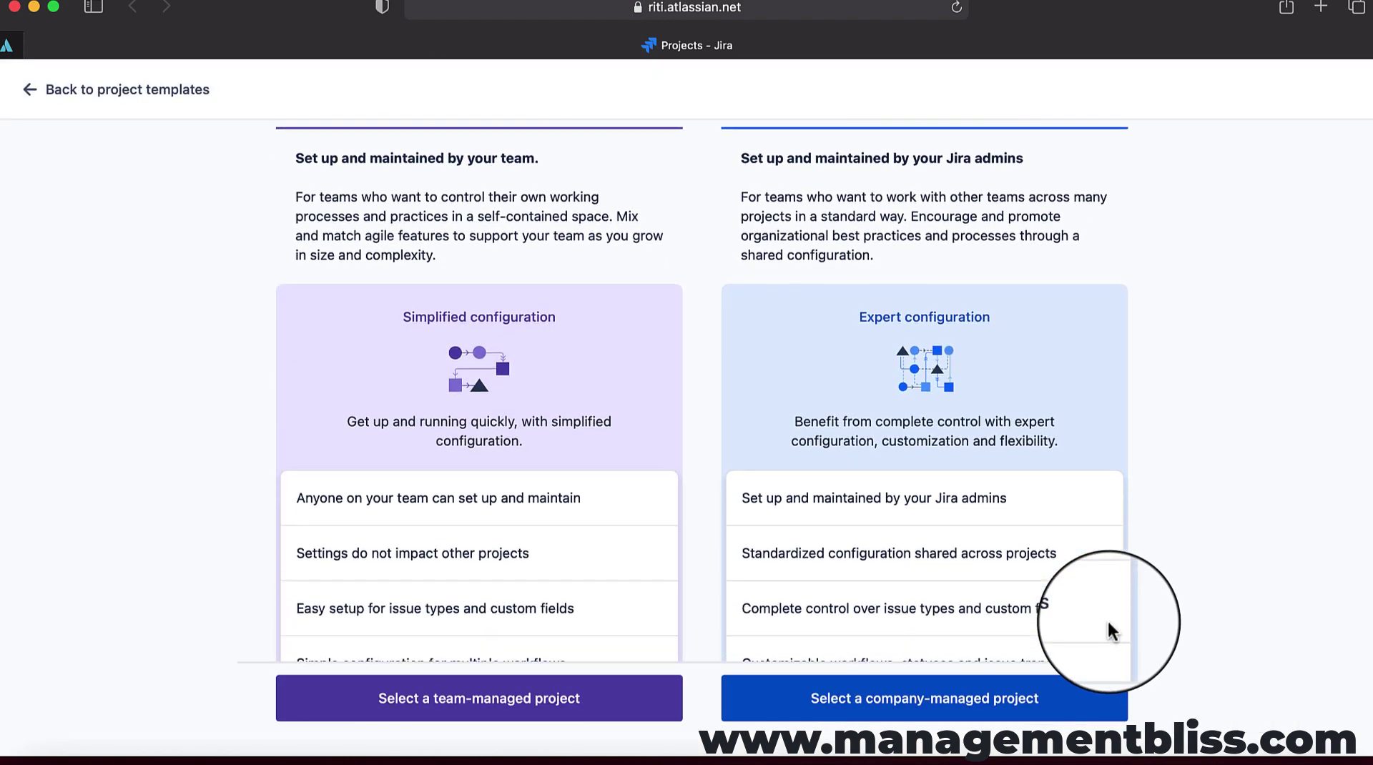
scroll(1109, 626, "down", 5)
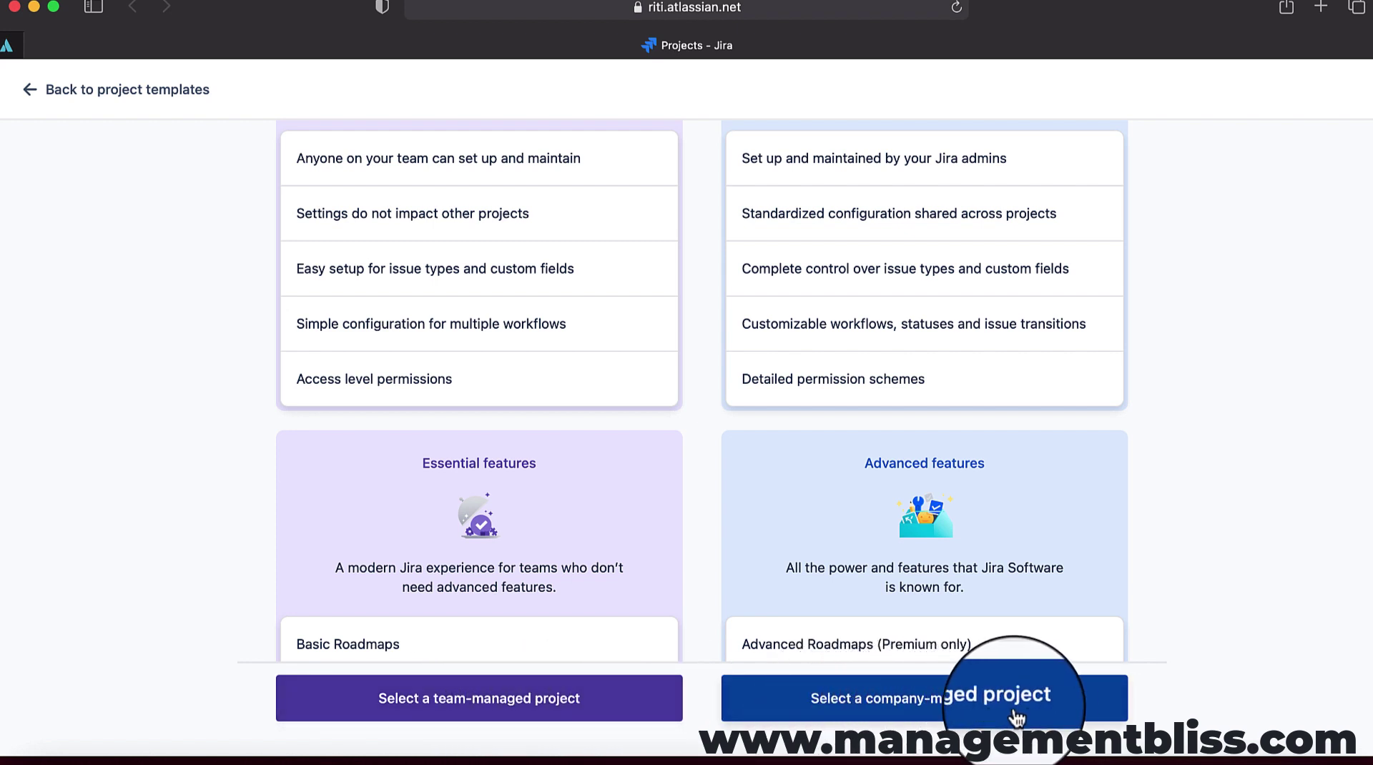
scroll(1037, 615, "up", 1)
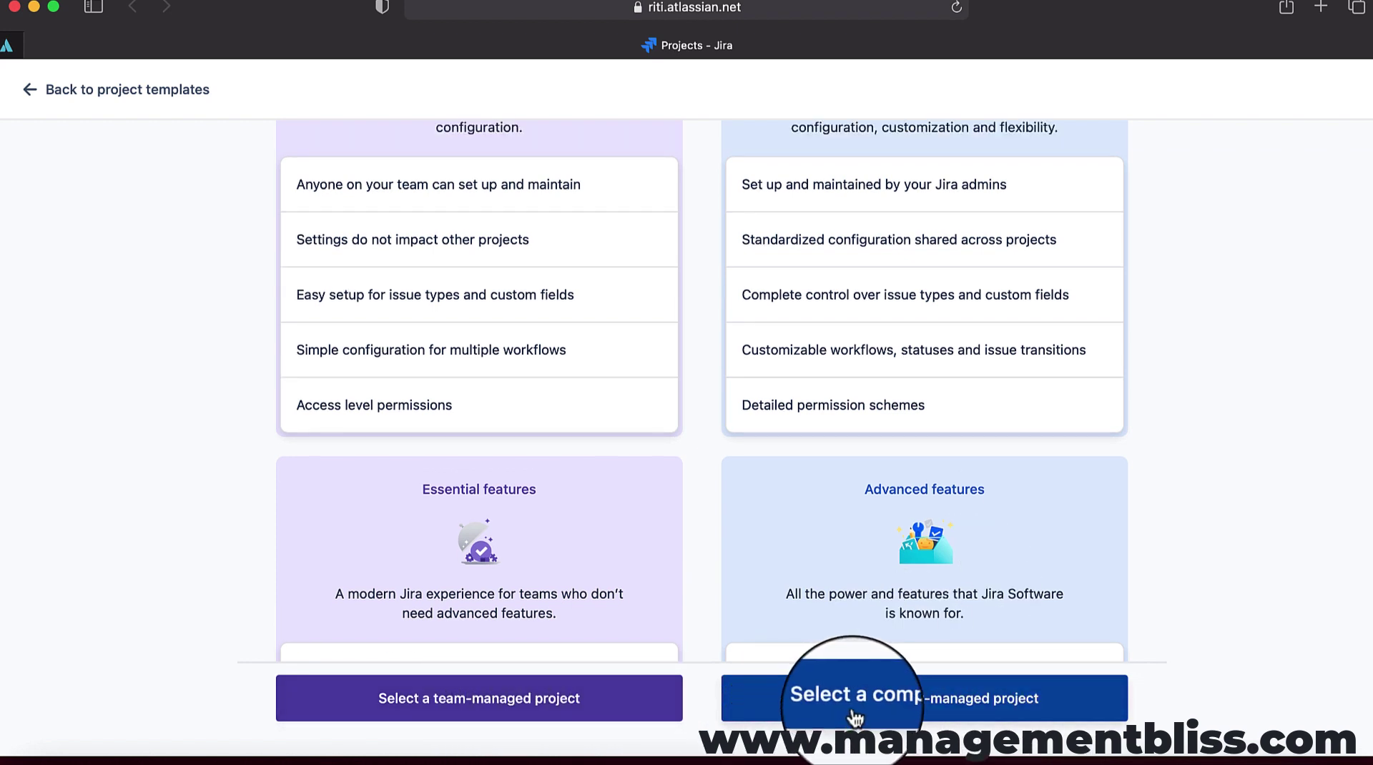
scroll(990, 466, "up", 5)
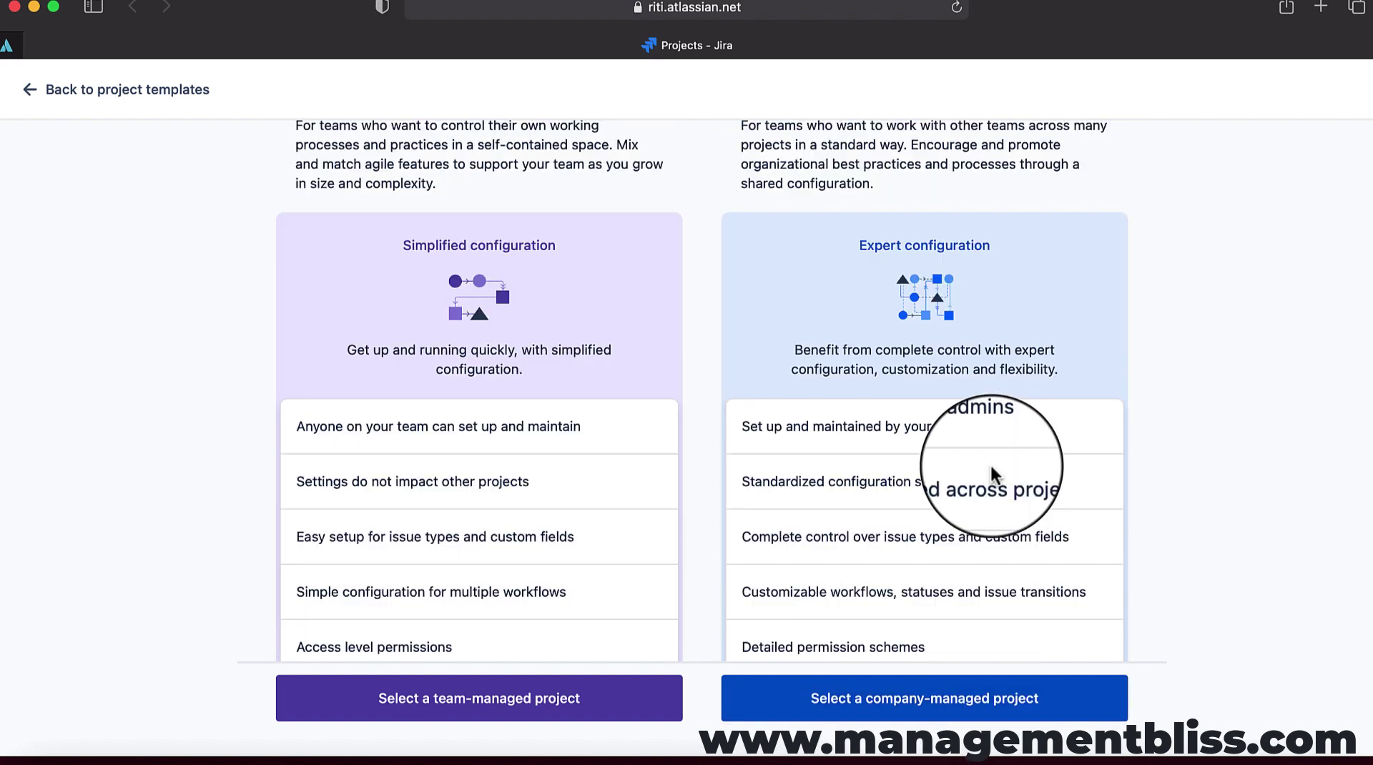
scroll(990, 466, "down", 10)
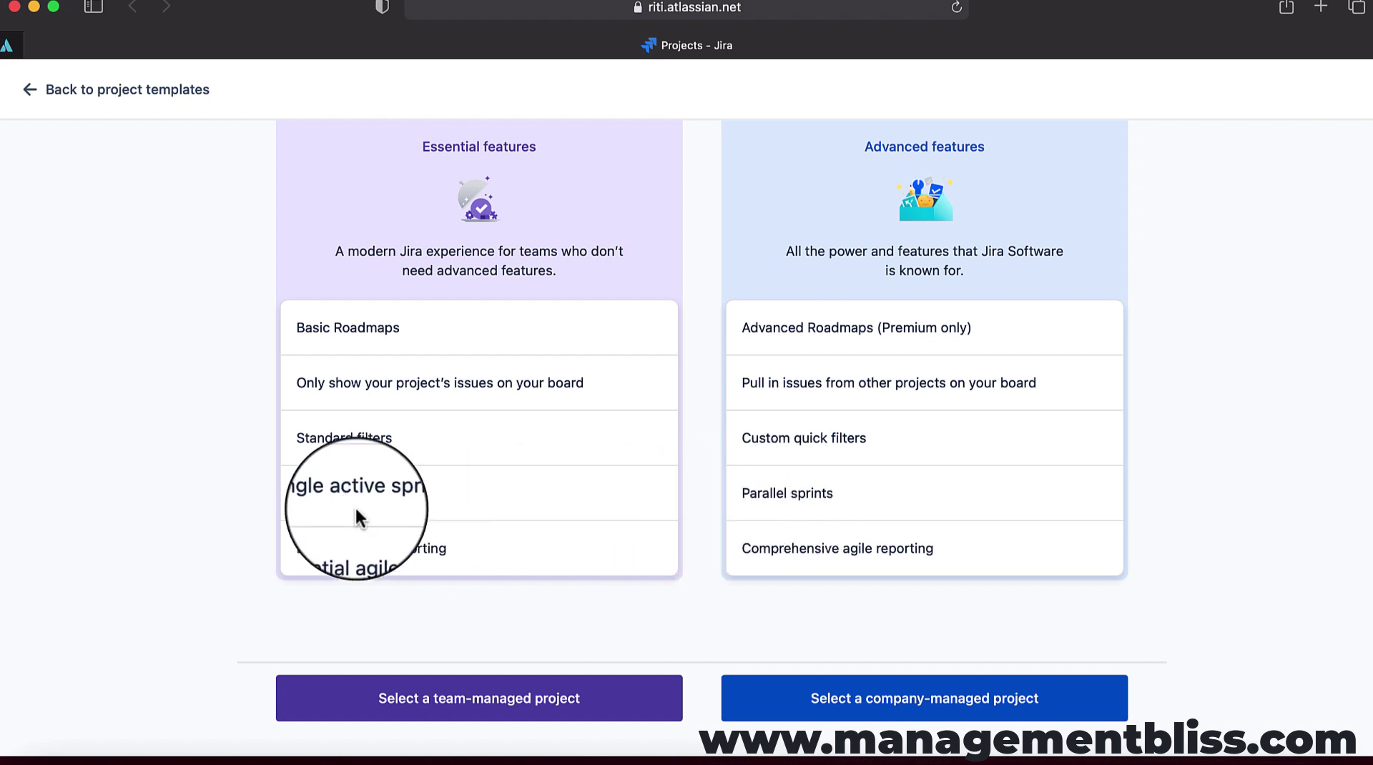
scroll(995, 505, "up", 10)
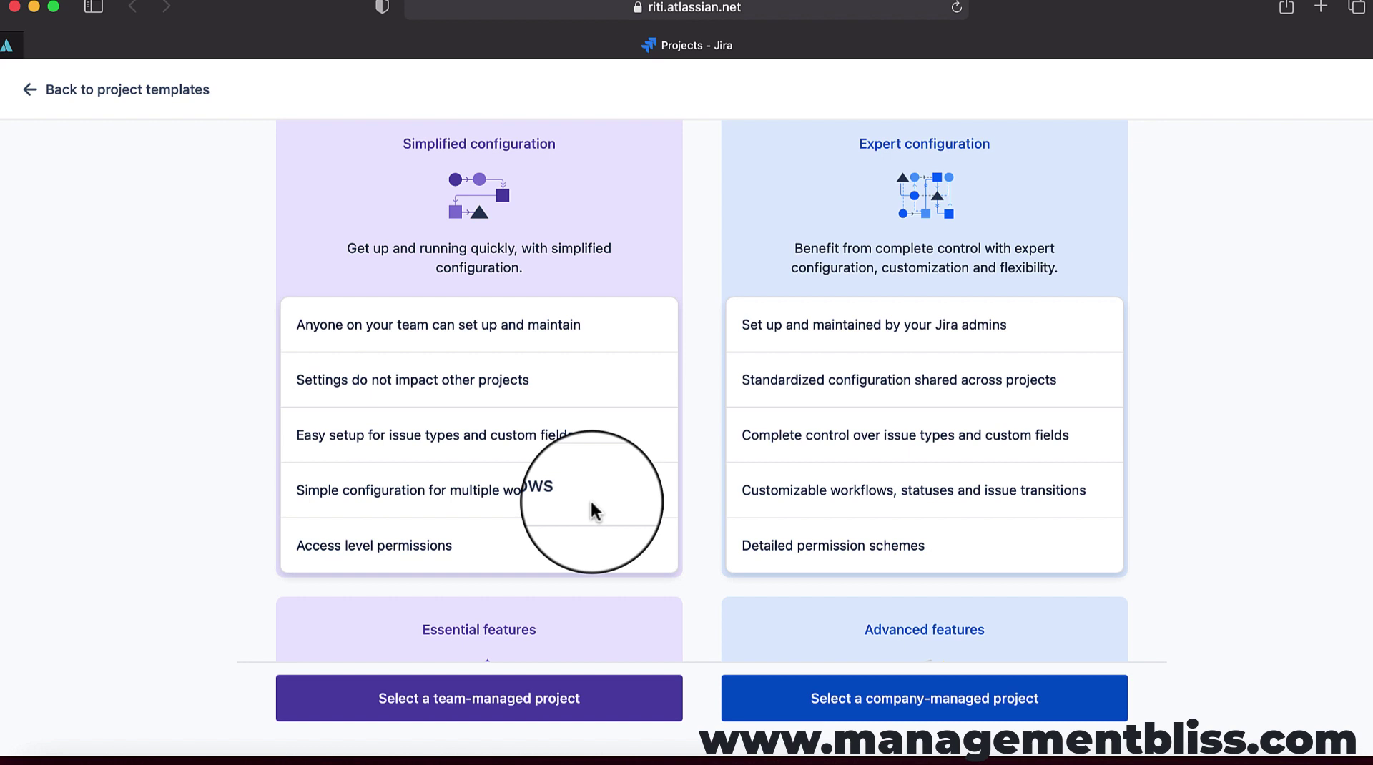
left_click(880, 686)
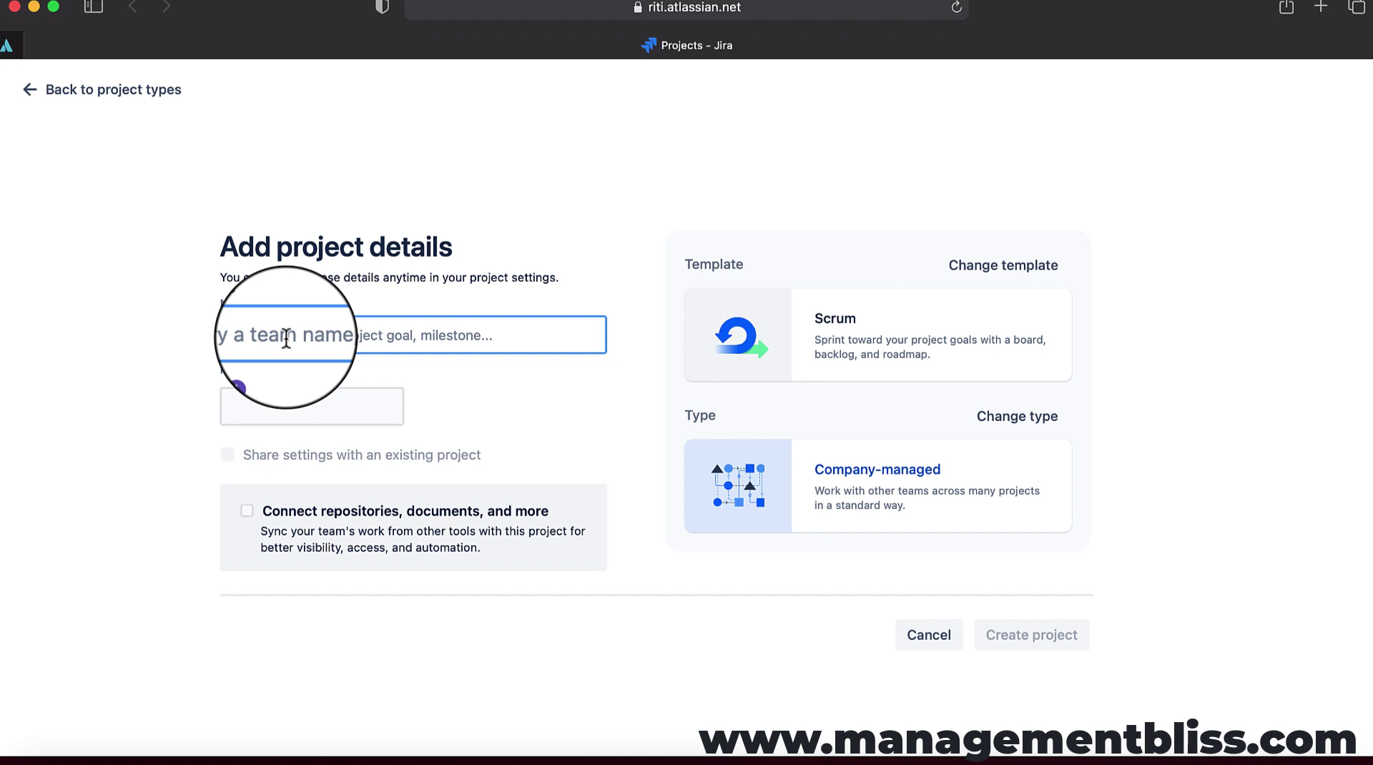
Name the project MyScrumBasedProject, keep the key MS, and create the project
left_click(307, 337)
type("M")
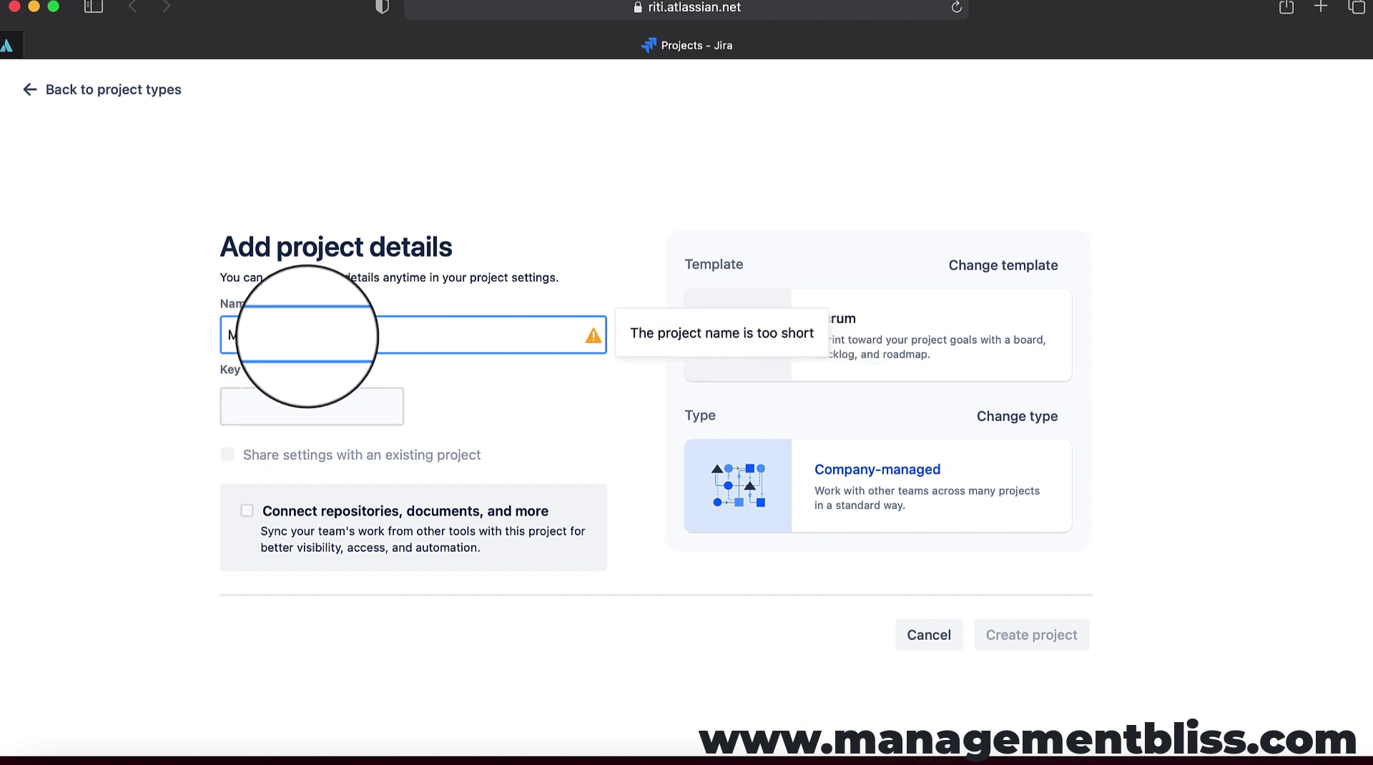
type("yScrum")
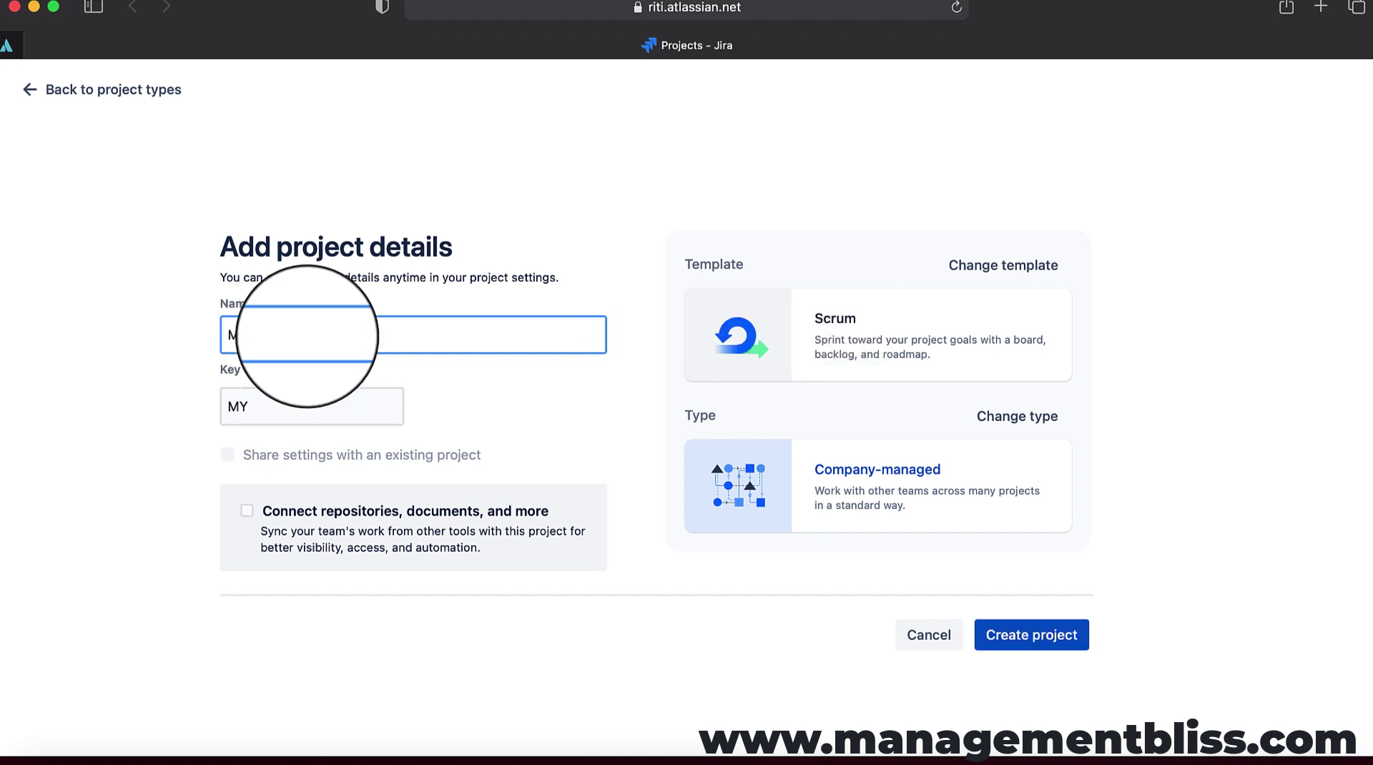
type("BasedProject")
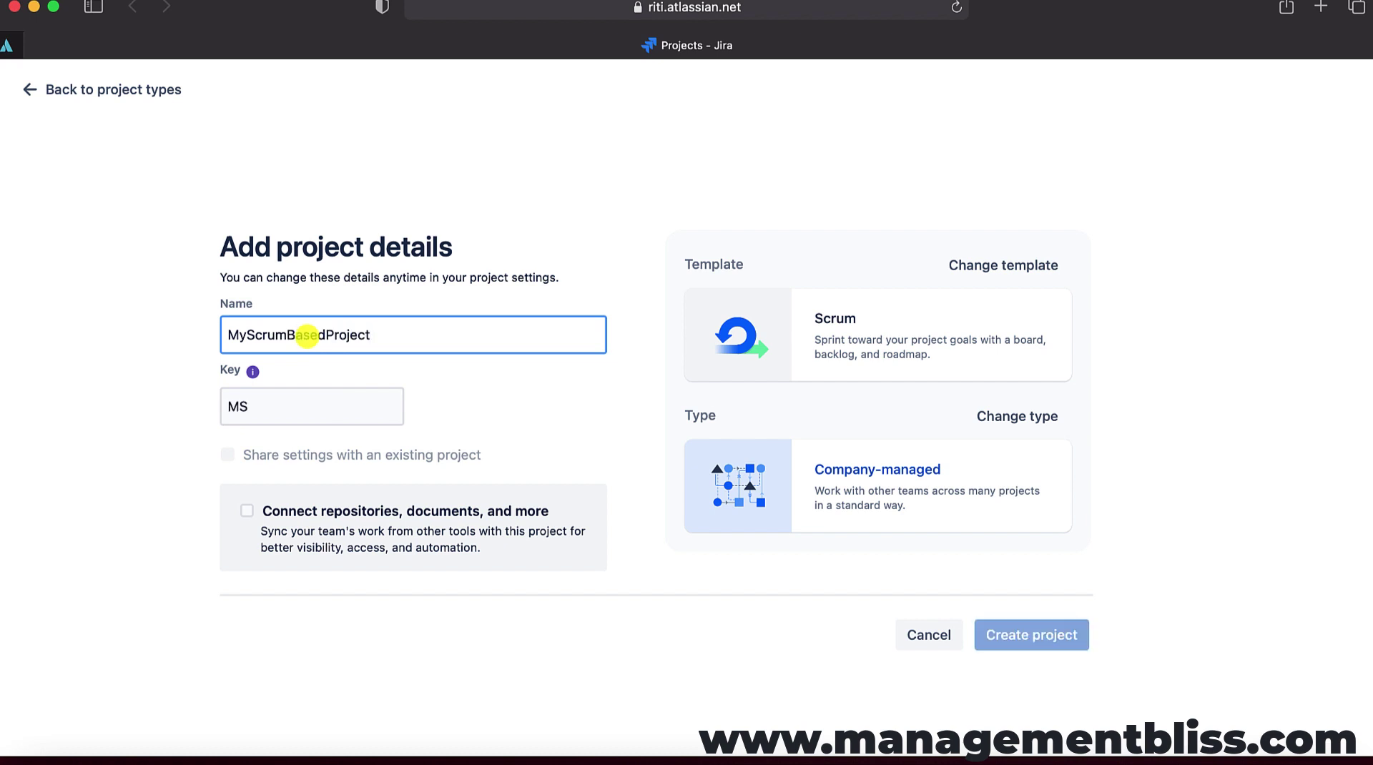
left_click(276, 406)
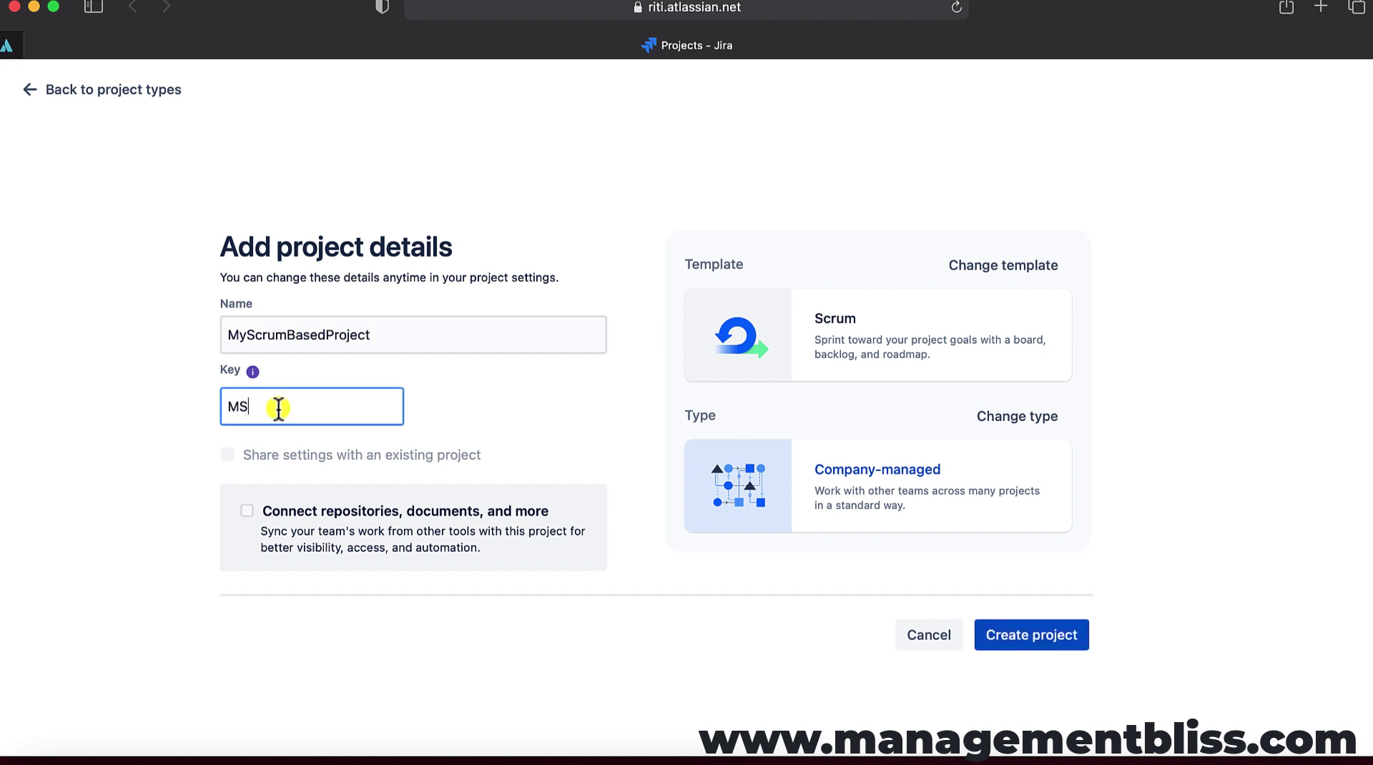
left_click_drag(276, 406, 229, 409)
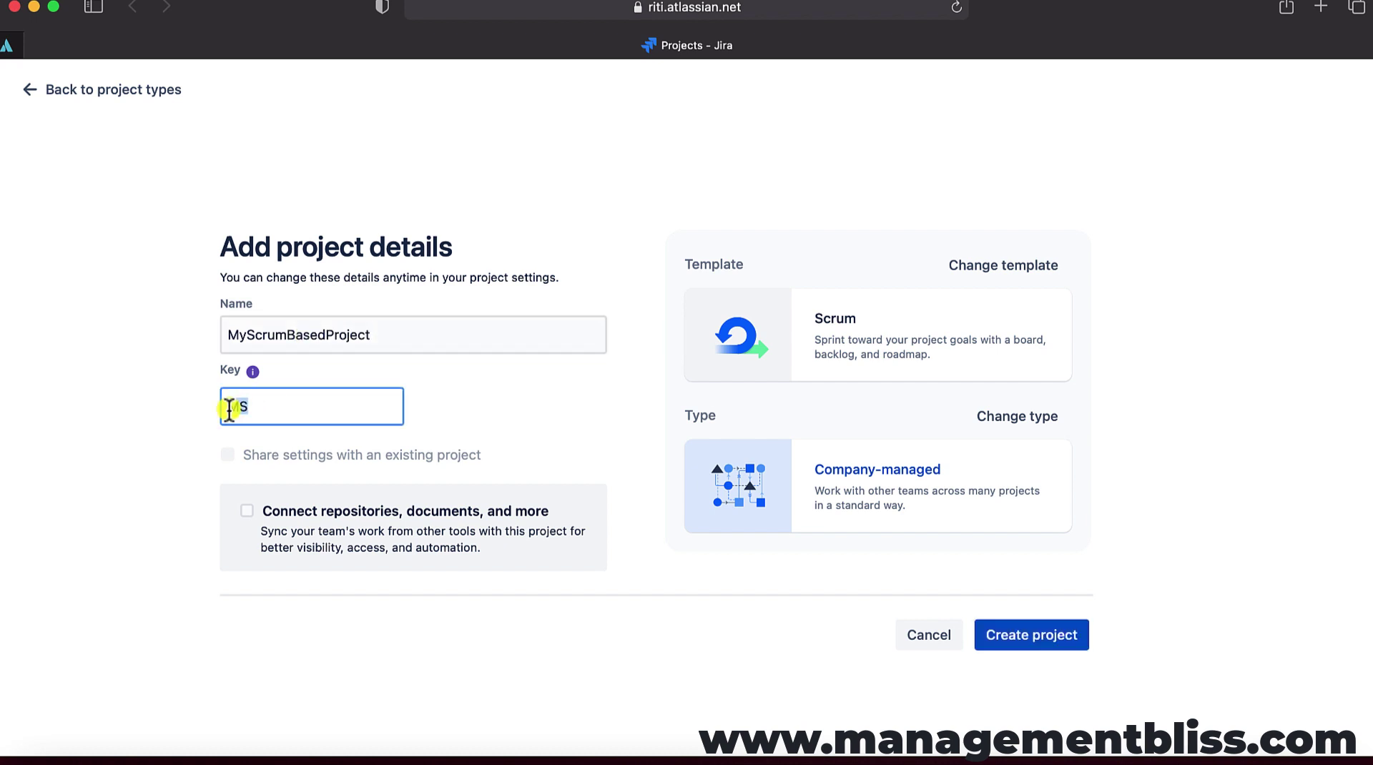
left_click(1032, 636)
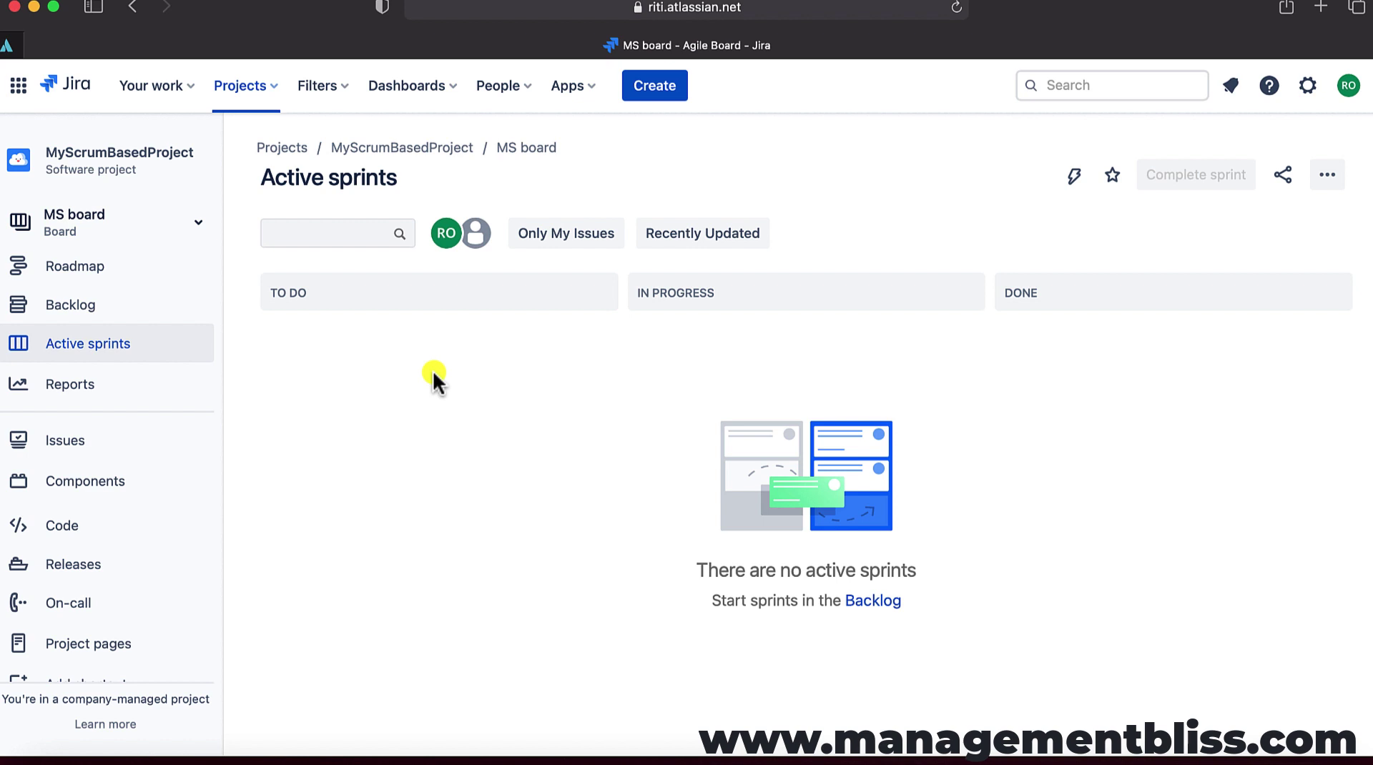
Create a Story in MyScrumBasedProject with "My Sample Issue-1" as both its summary and its description
left_click(661, 92)
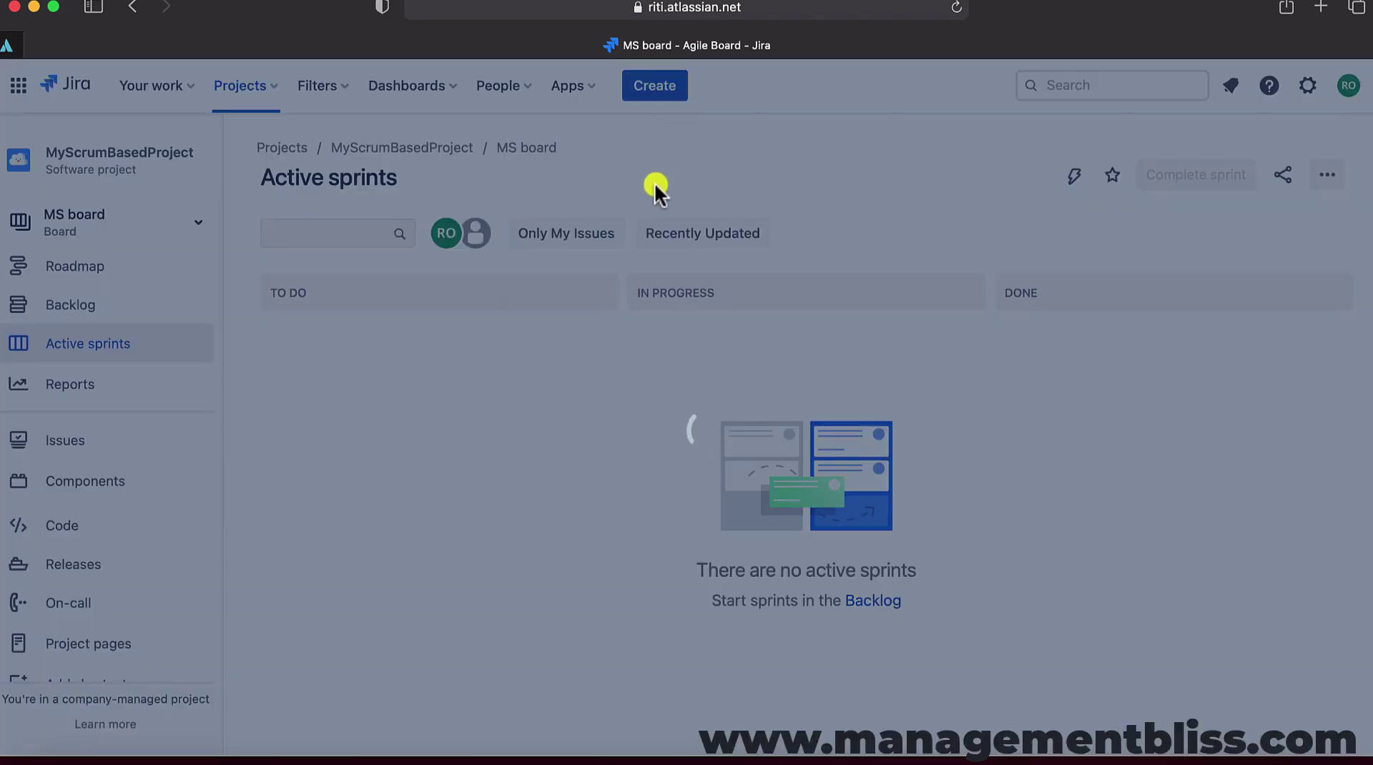
type("My Sample")
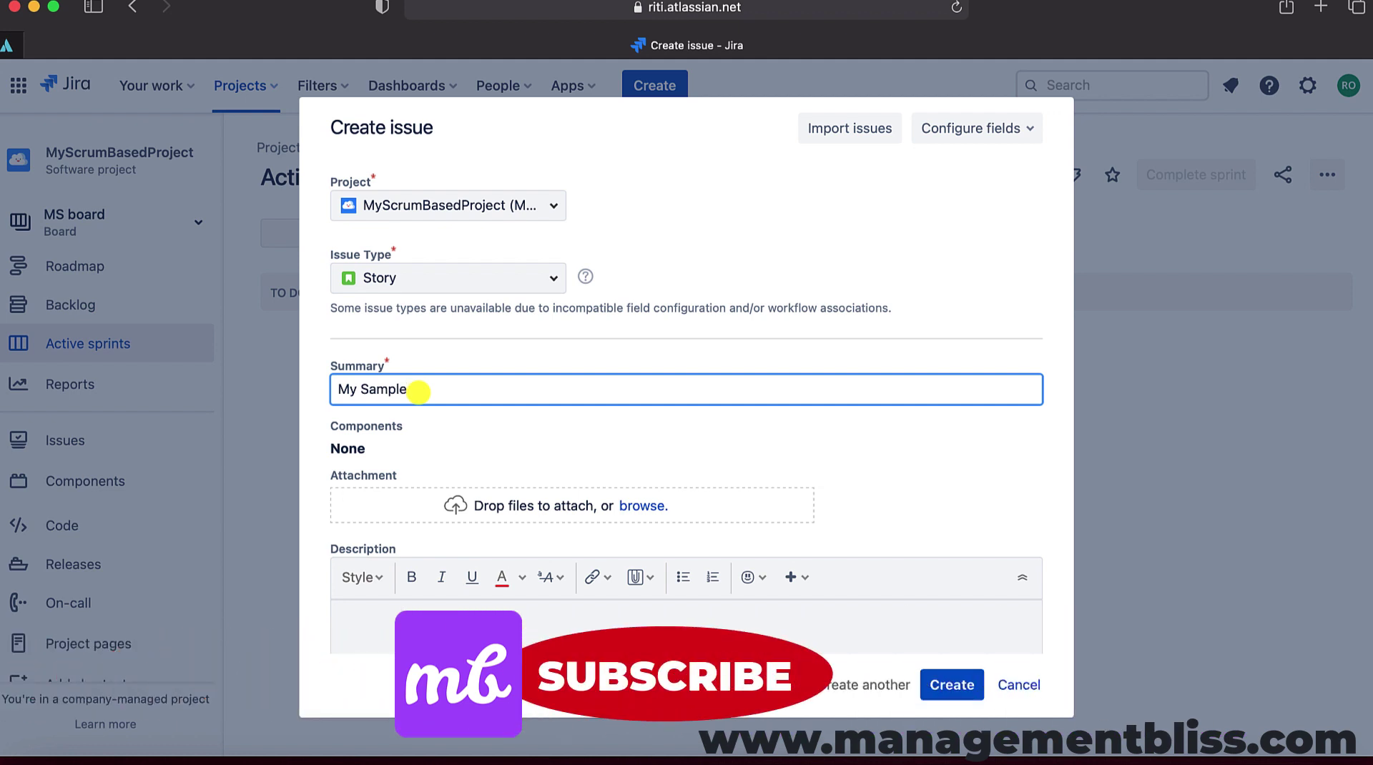
type(" Issue-1")
key("super+a")
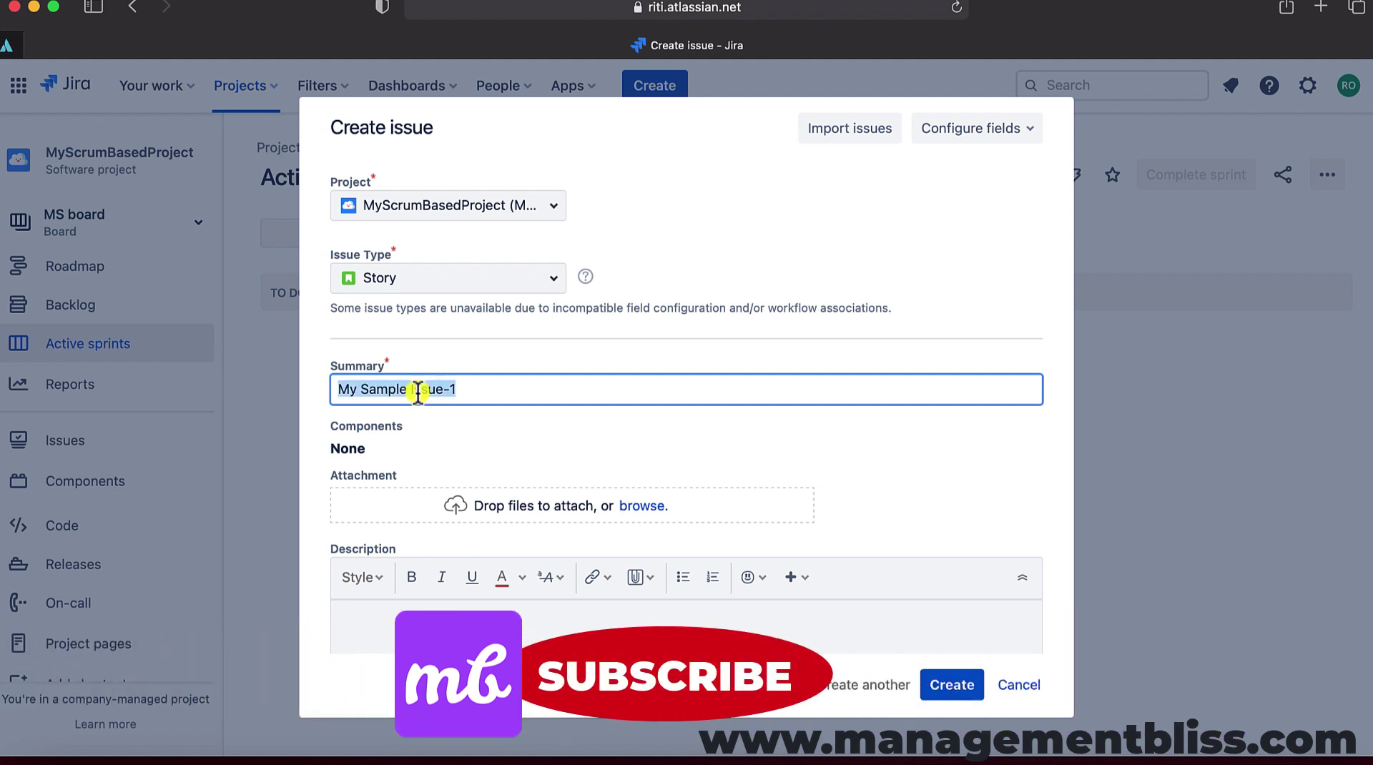
key("super+c")
left_click(678, 629)
key("super+v")
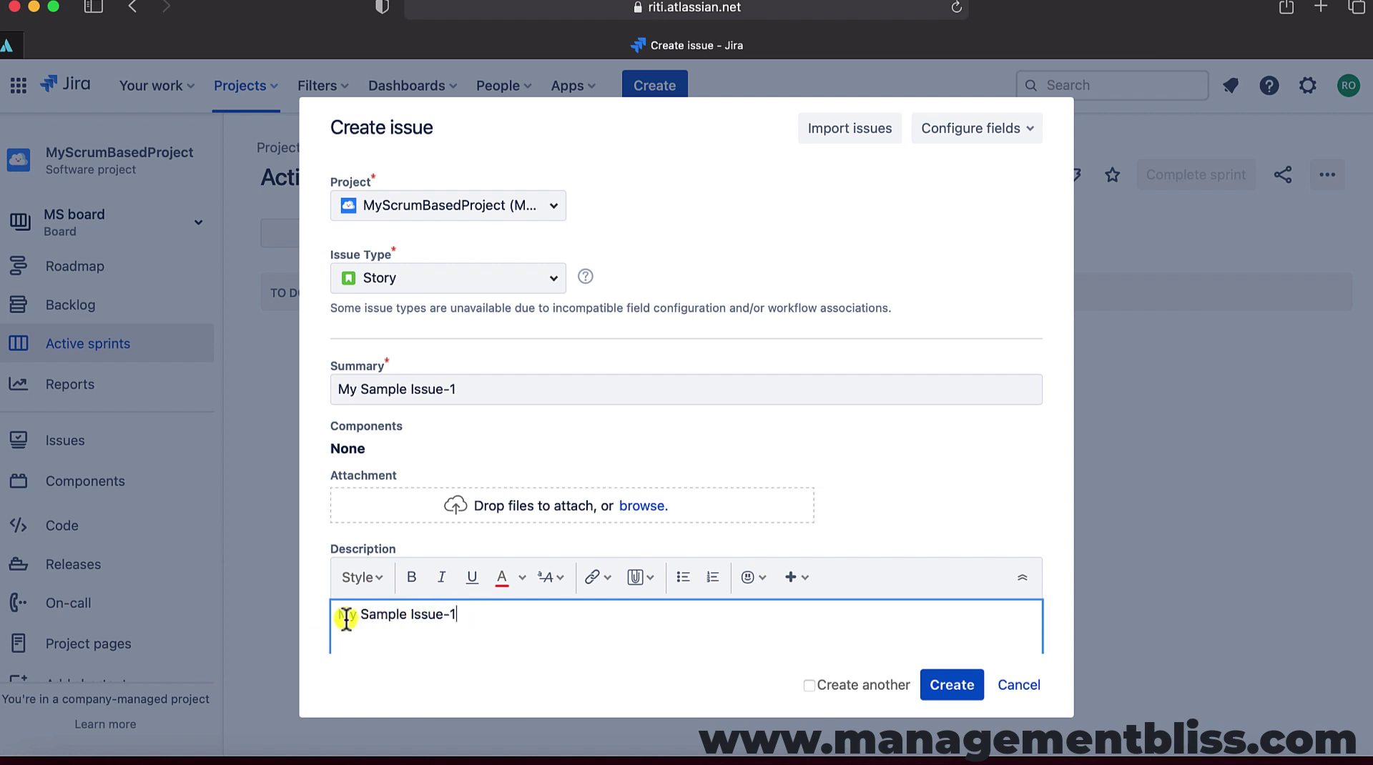
left_click(959, 686)
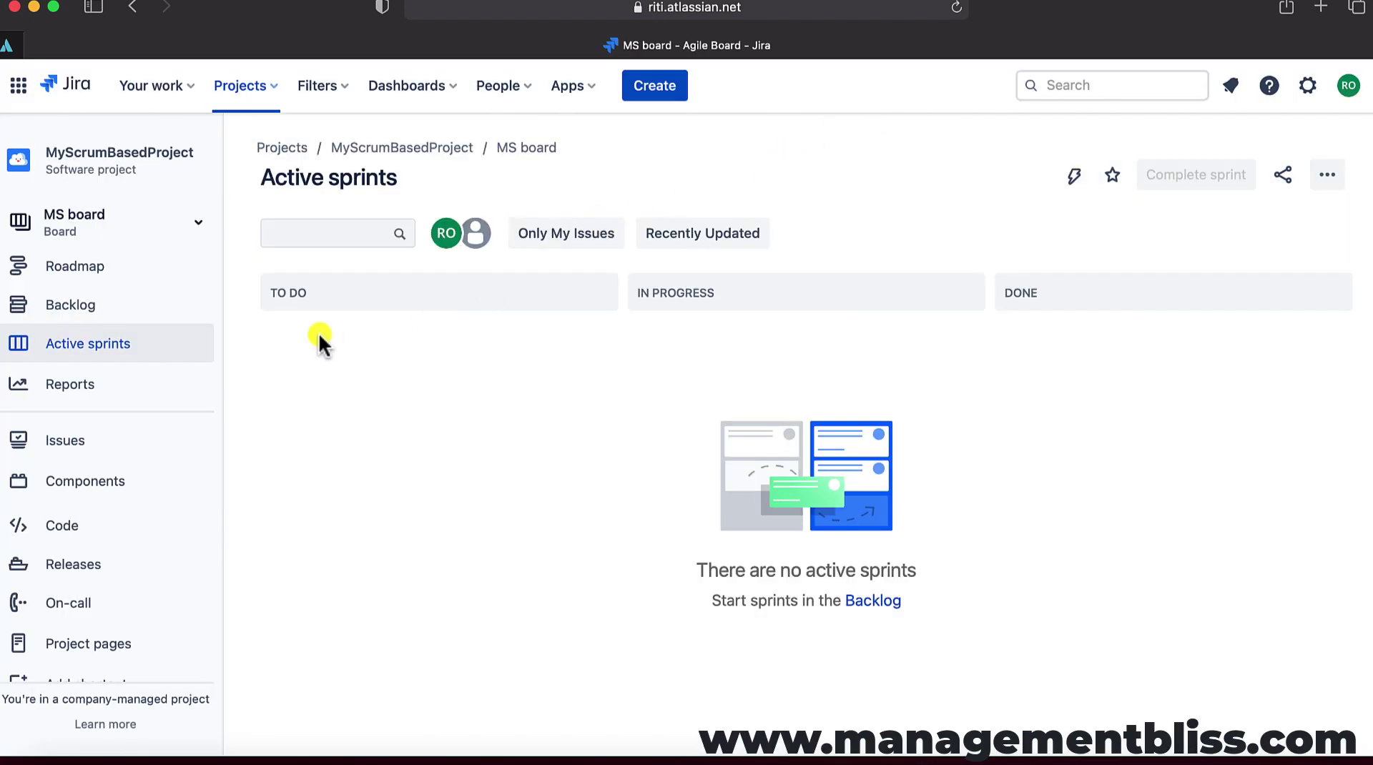
Create a new sprint in the backlog of MyScrumBasedProject
left_click(98, 305)
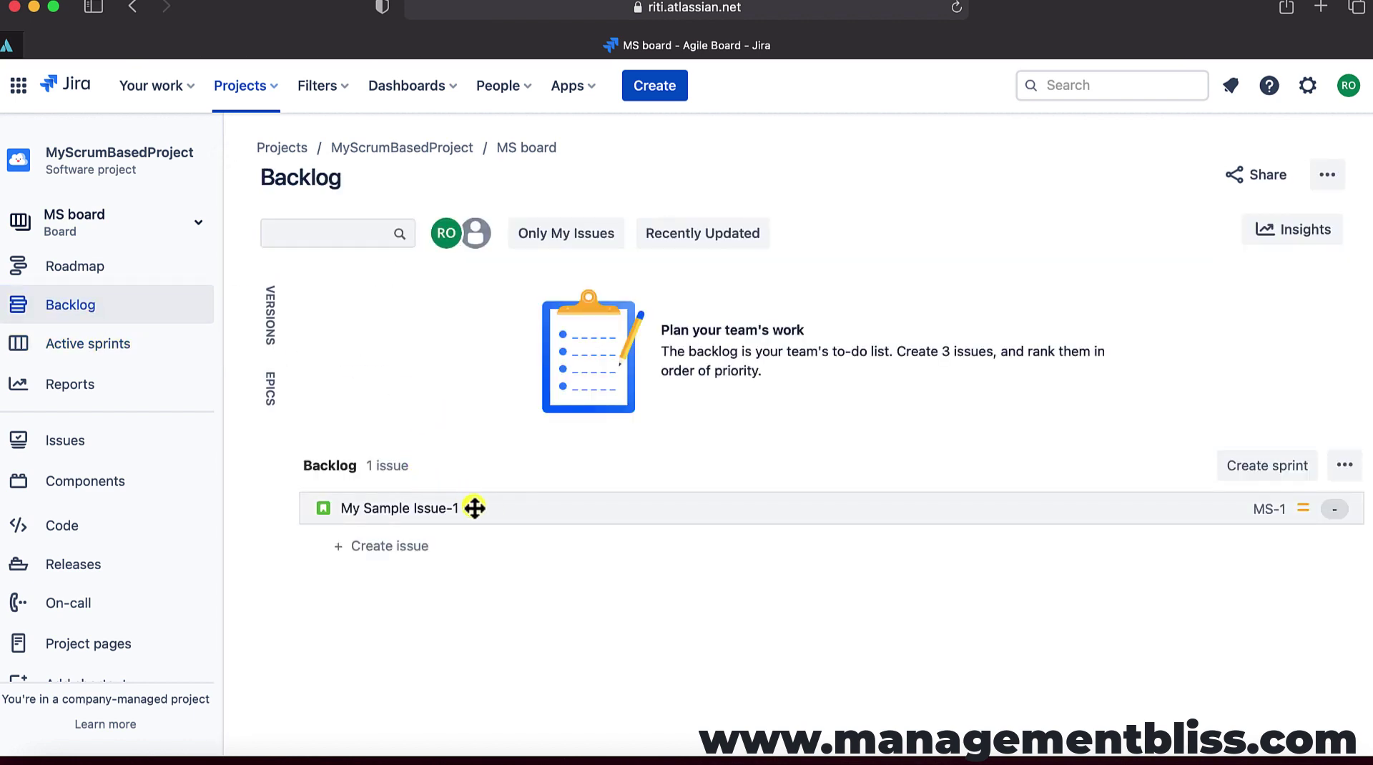
left_click(1236, 467)
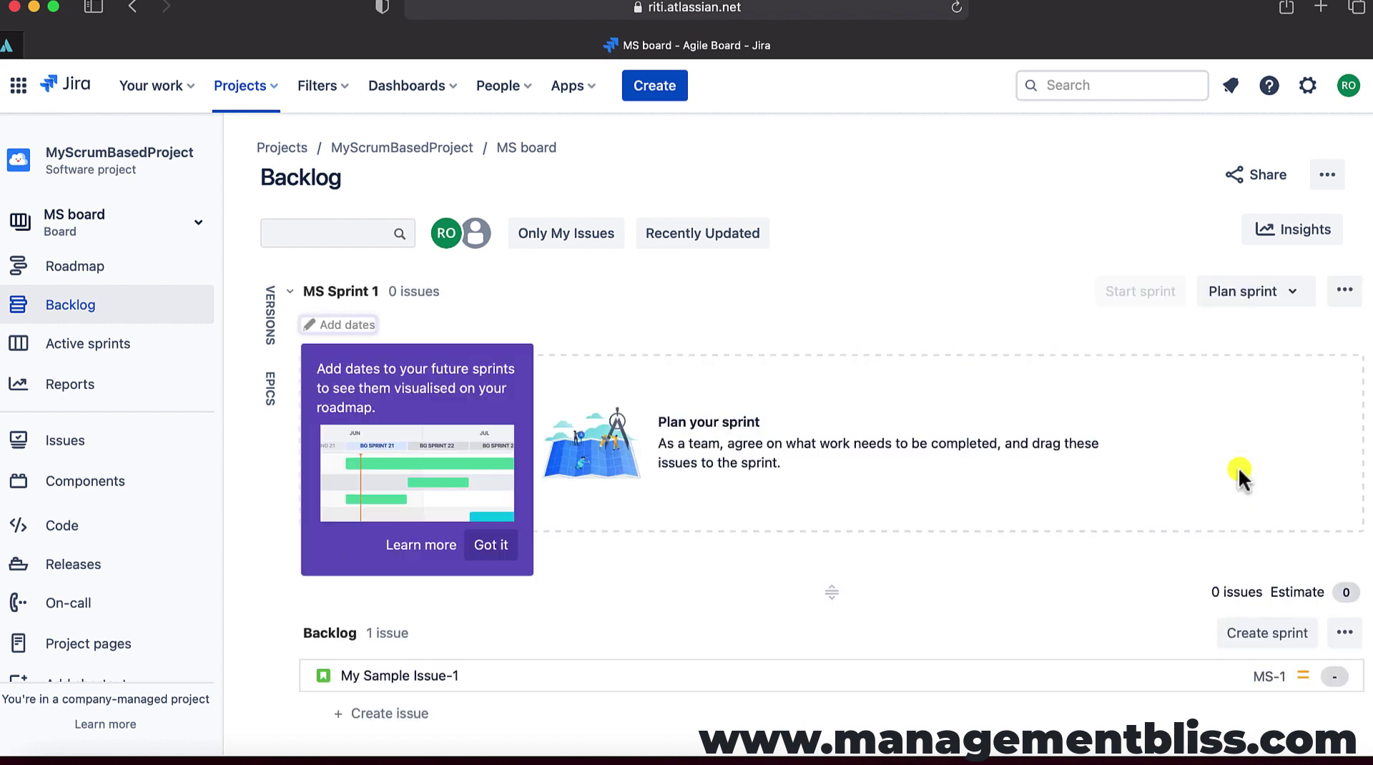
Move My Sample Issue-1 from the backlog into MS Sprint 1 and start the sprint with the goal "Dummy Sprint"
left_click_drag(419, 672, 561, 420)
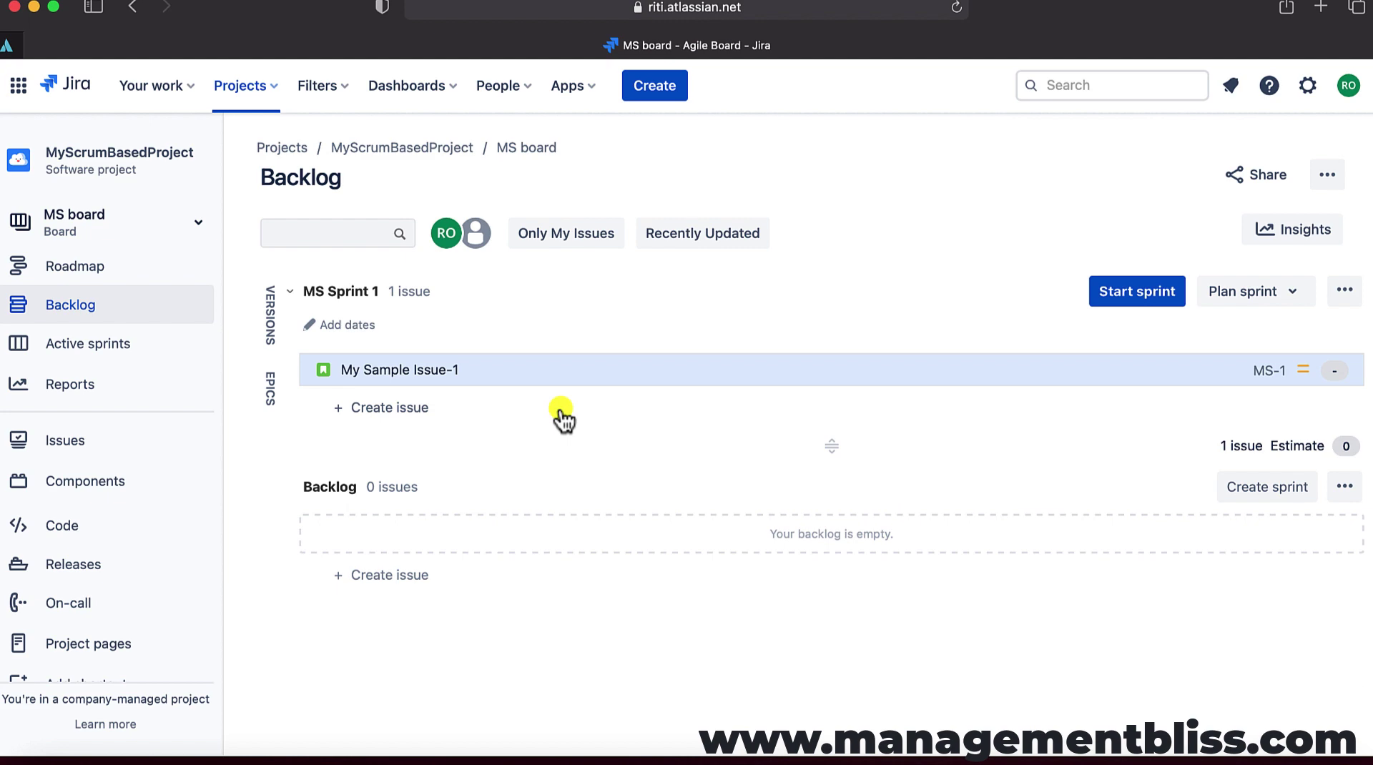
left_click(1122, 295)
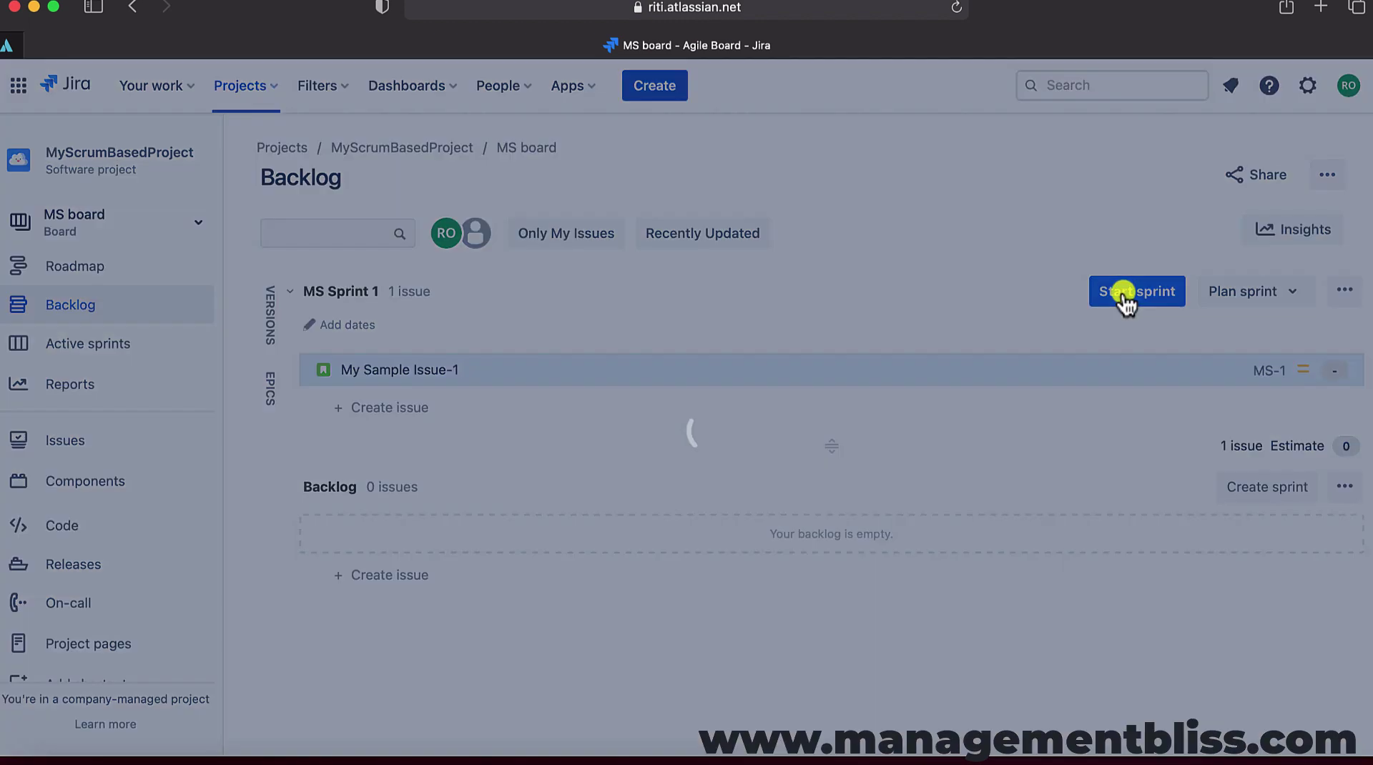
left_click(717, 601)
type("Dummy Sprint")
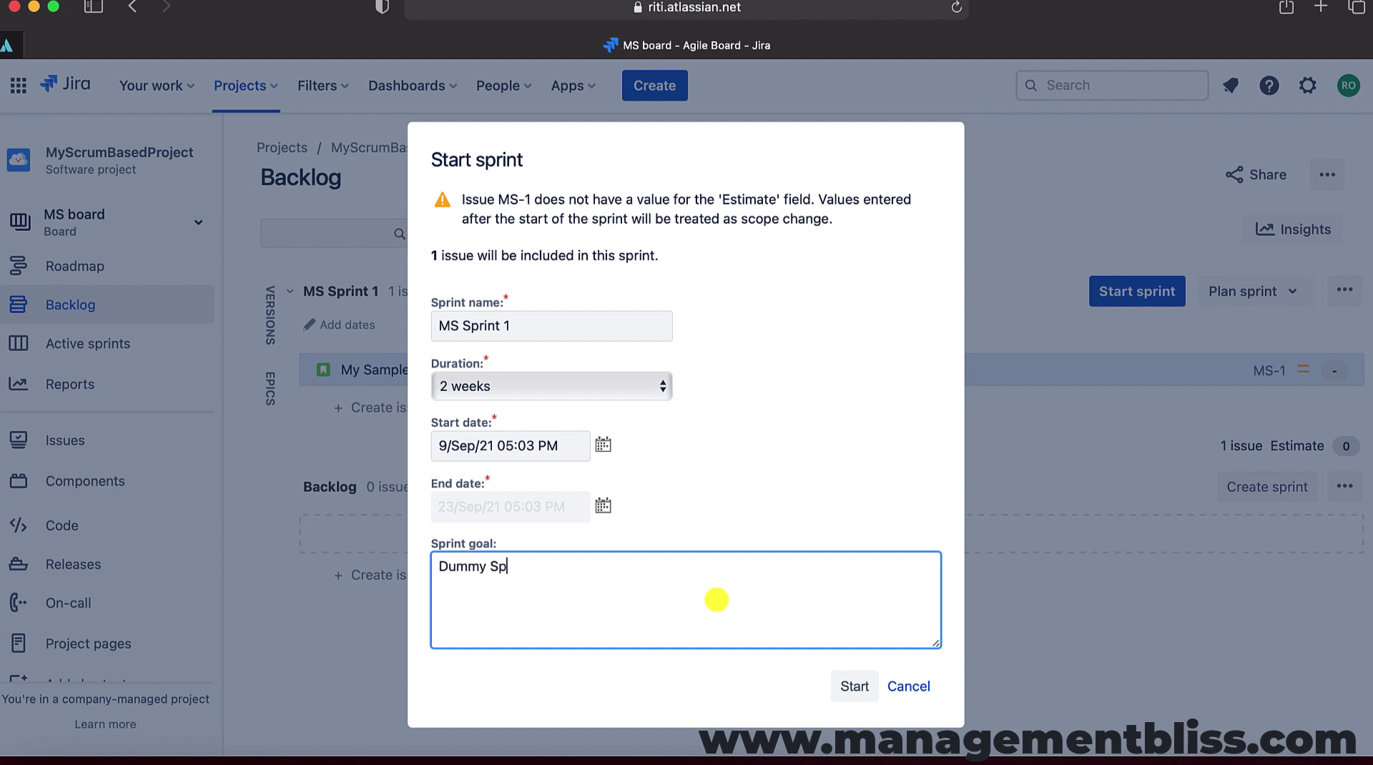
left_click(855, 688)
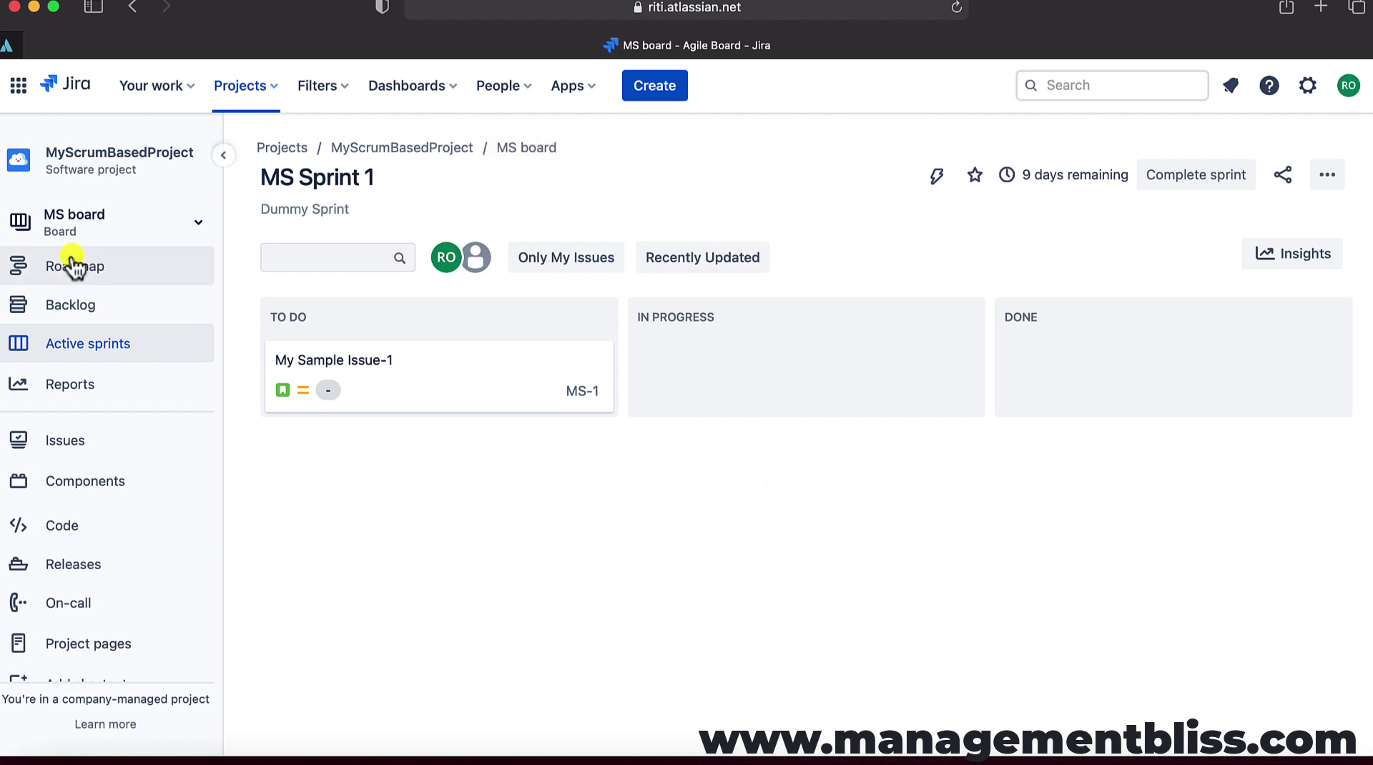
Start a new project from the Kanban software development template and select the company-managed type
left_click(236, 92)
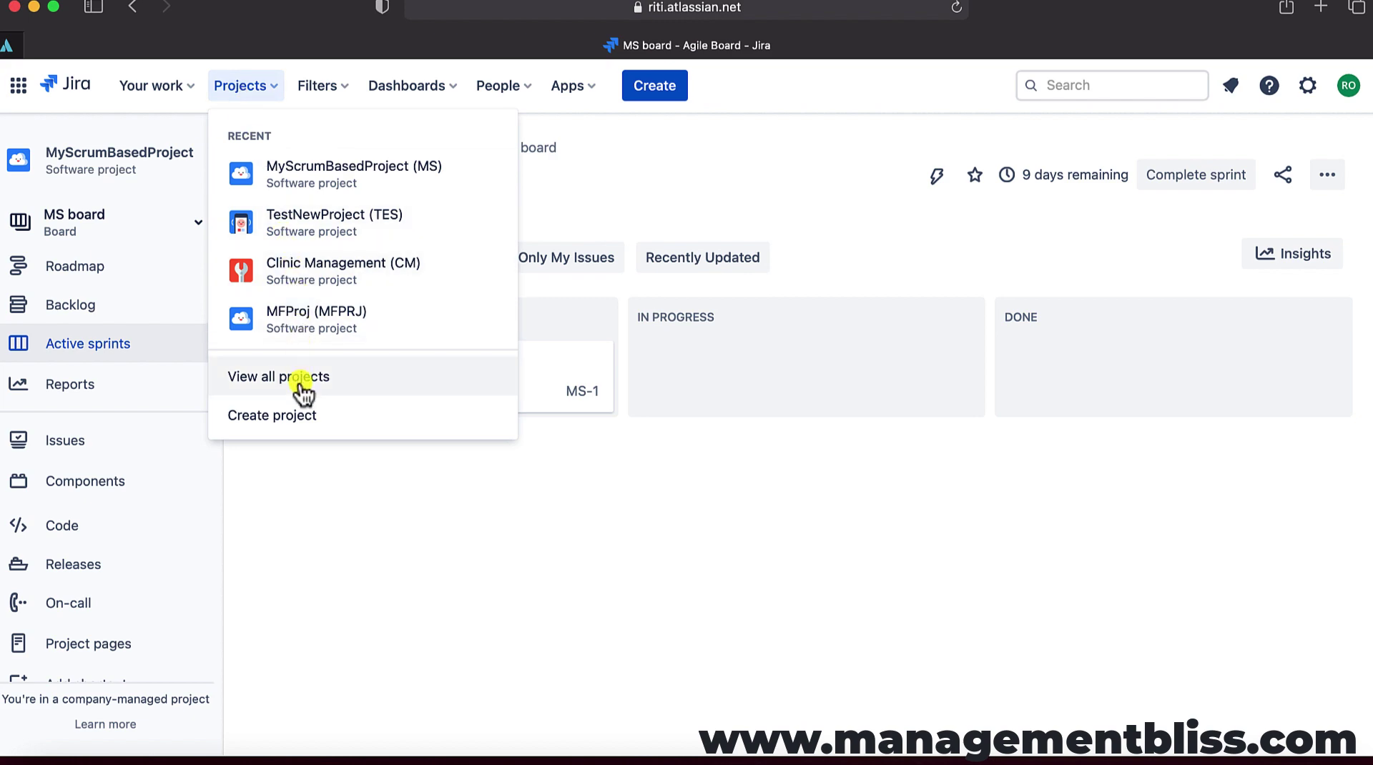
left_click(285, 418)
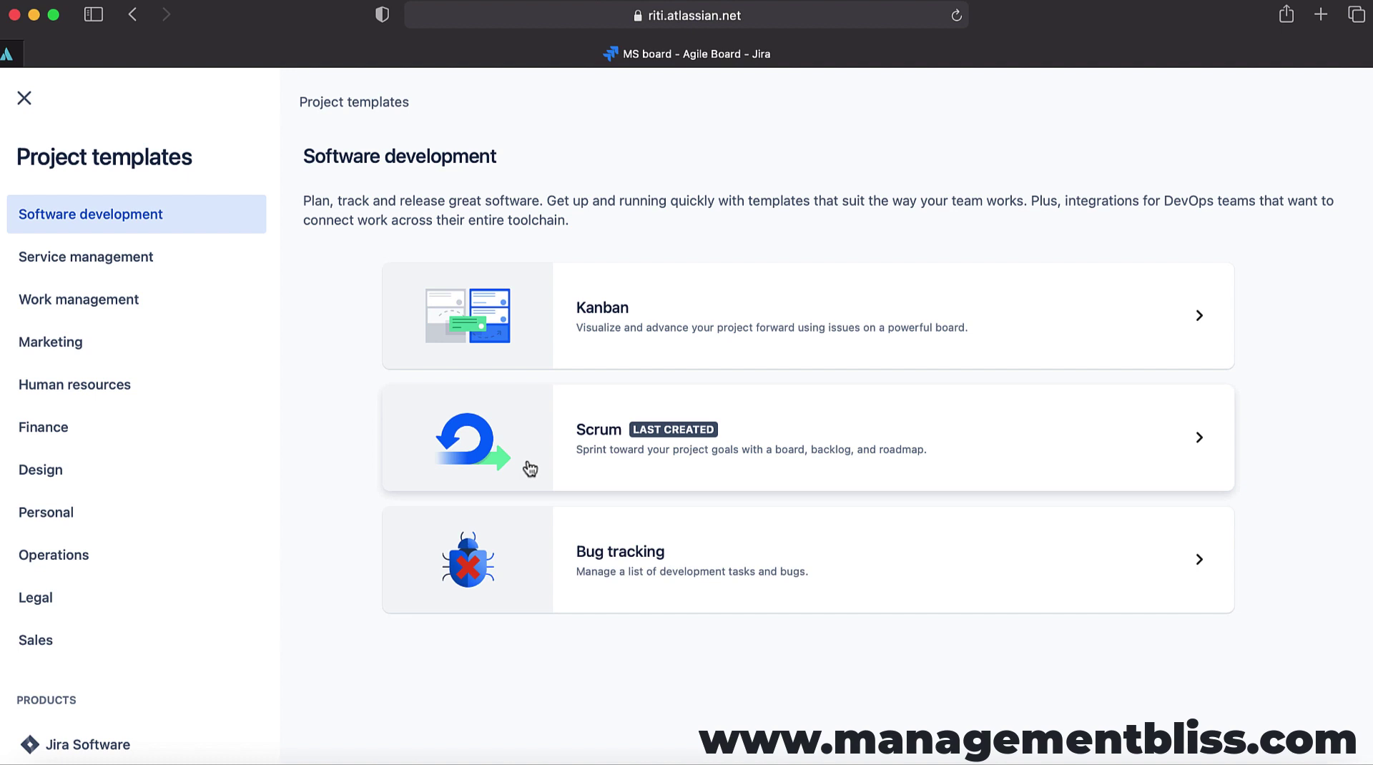
left_click(513, 346)
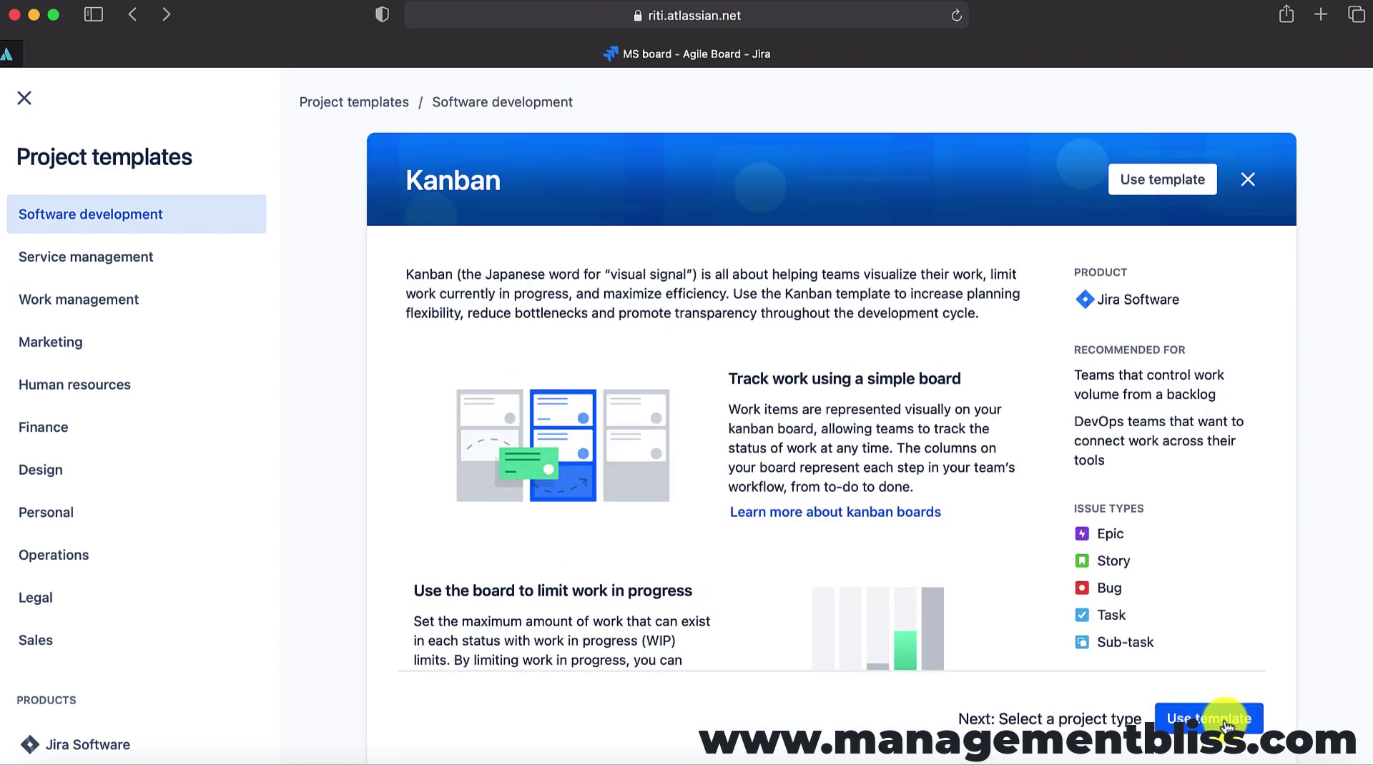
left_click(1225, 727)
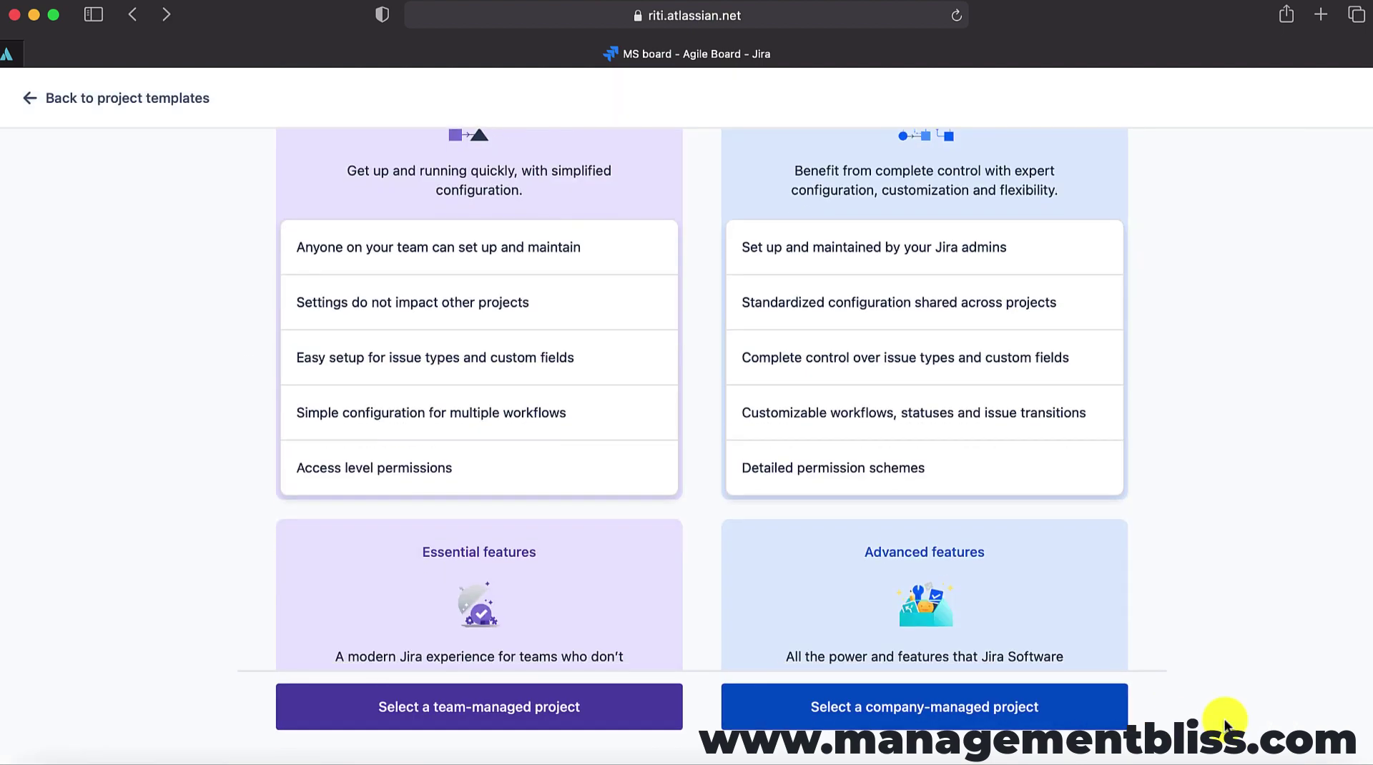
scroll(1226, 726, "down", 1)
scroll(1226, 727, "up", 4)
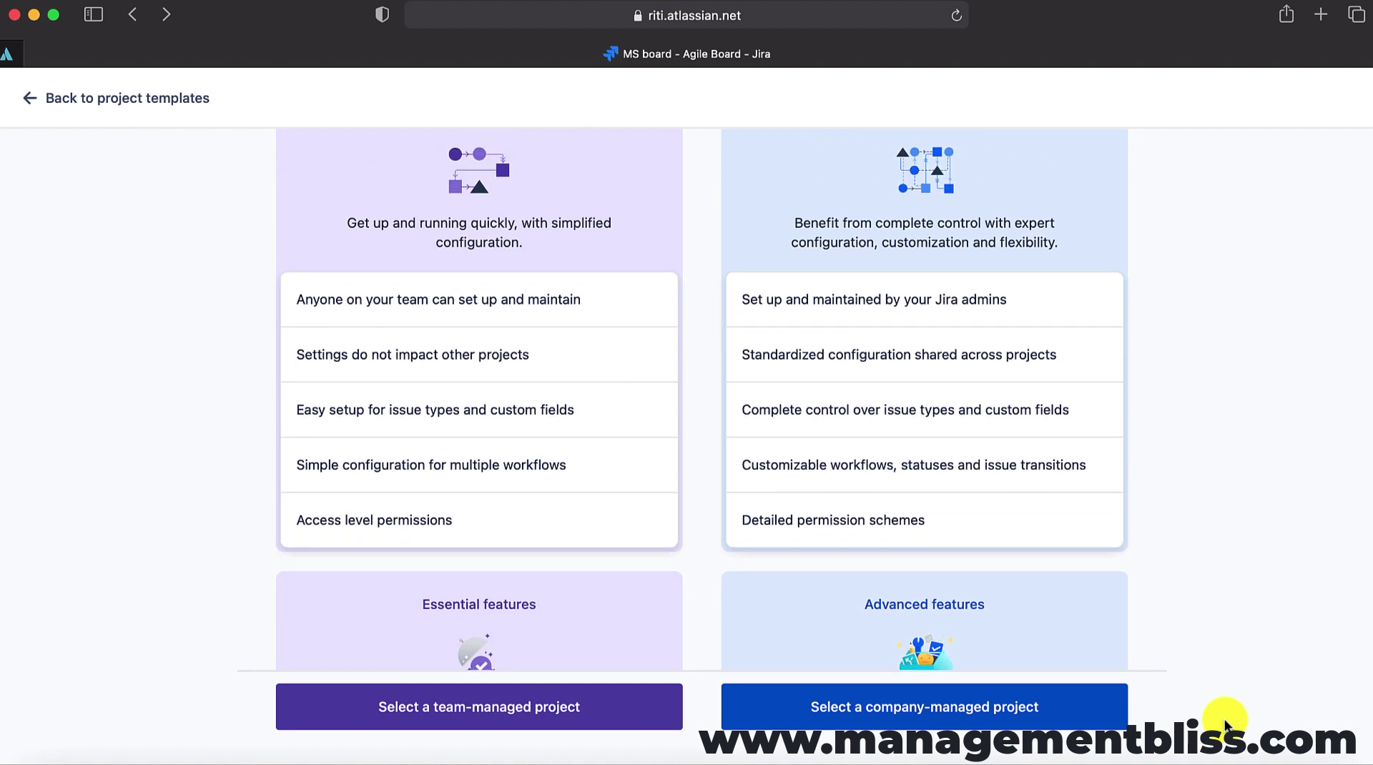
scroll(1226, 726, "down", 2)
scroll(1226, 727, "down", 5)
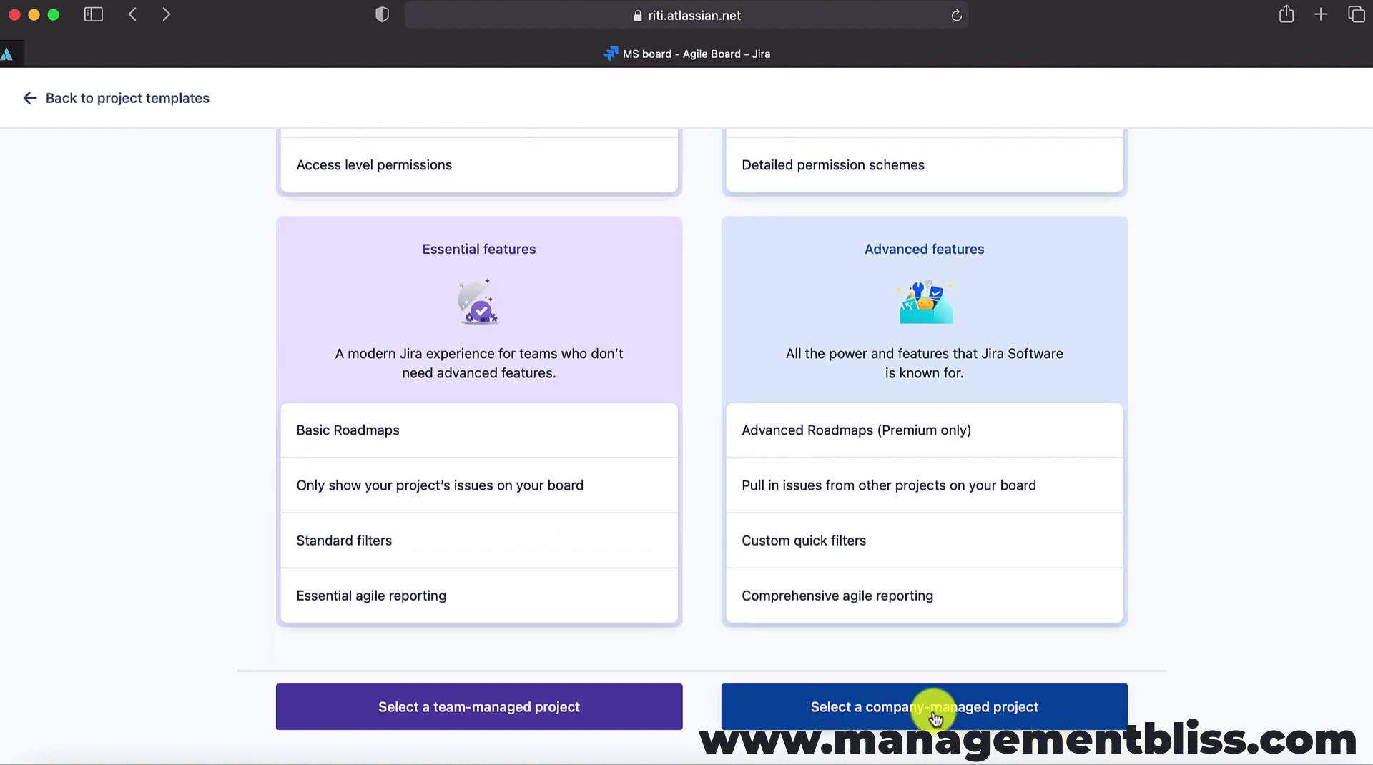
left_click(936, 715)
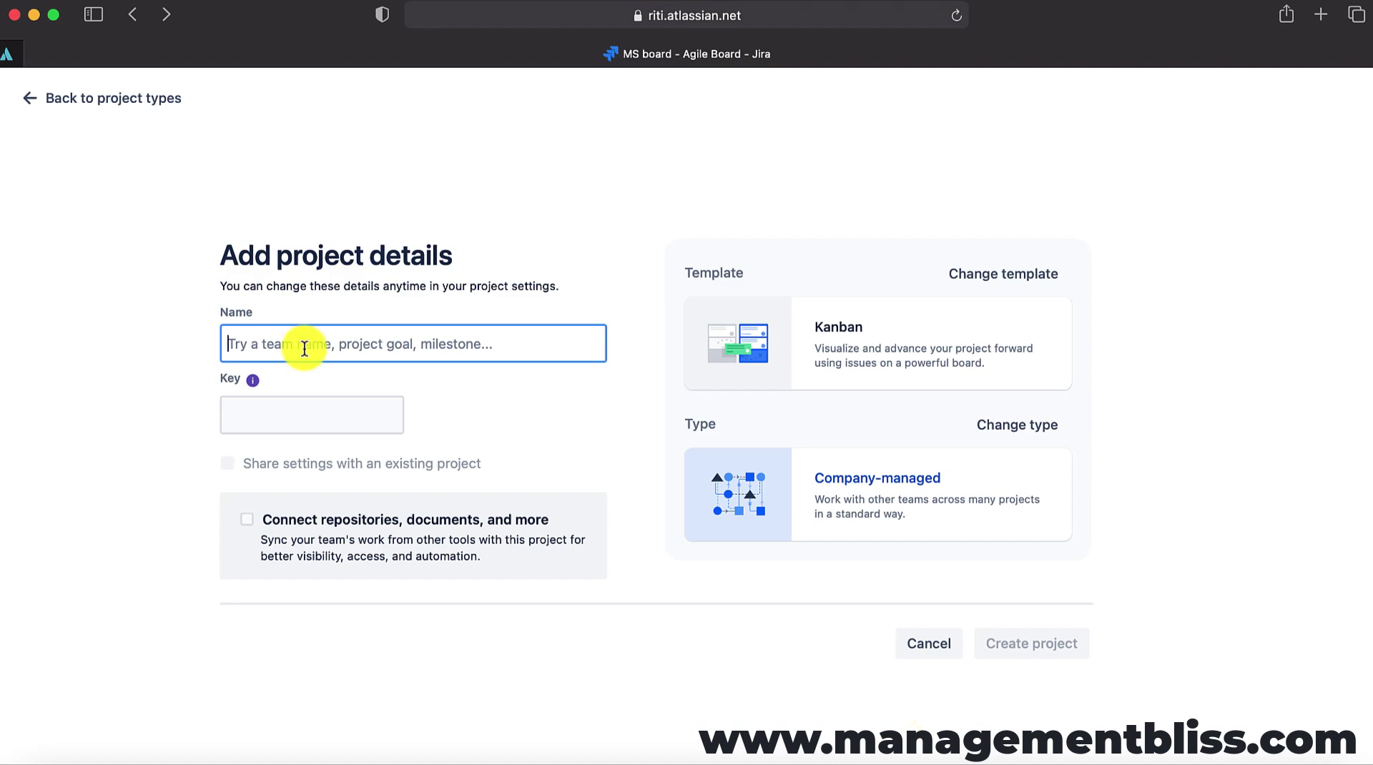
Name the project MyKanbanBasedProject, keep the key MYK, and create the project
type("My")
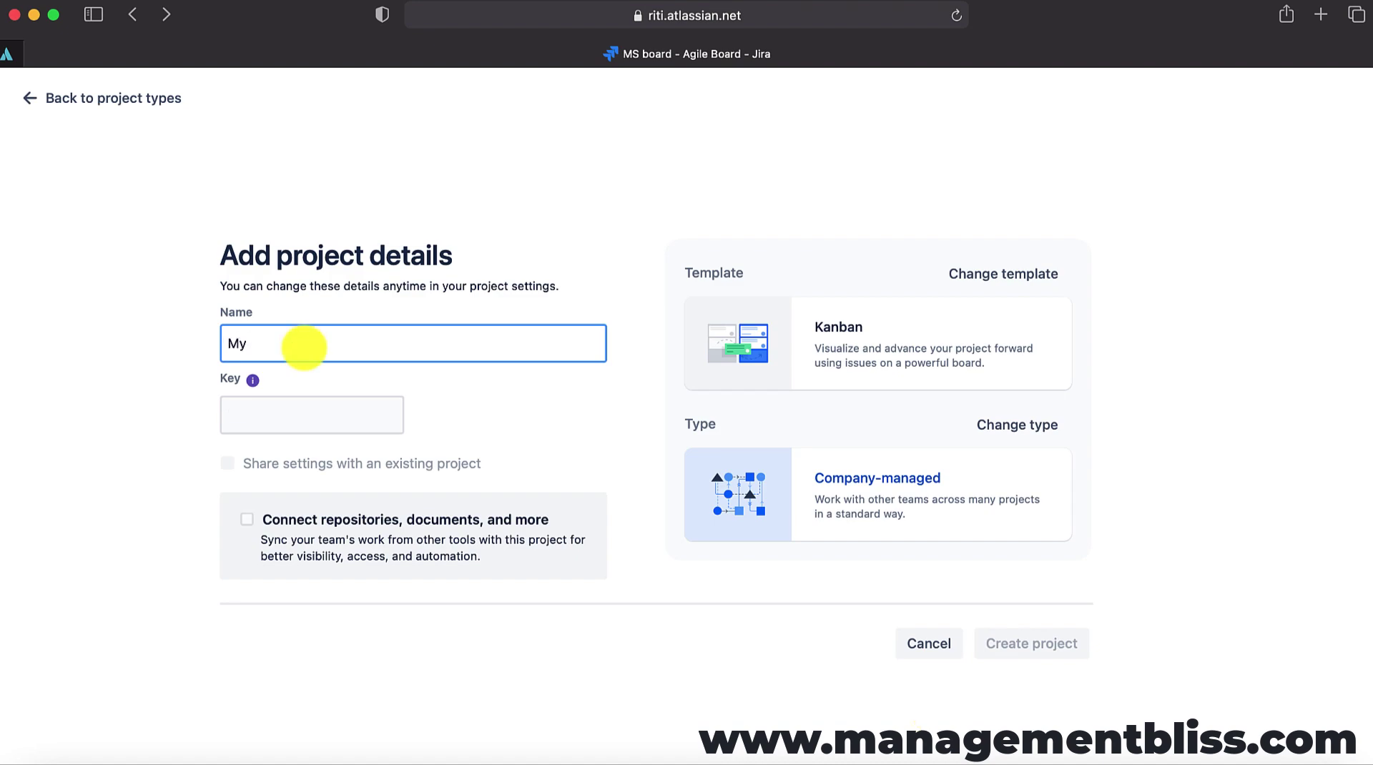
type("KanbanBasedProject")
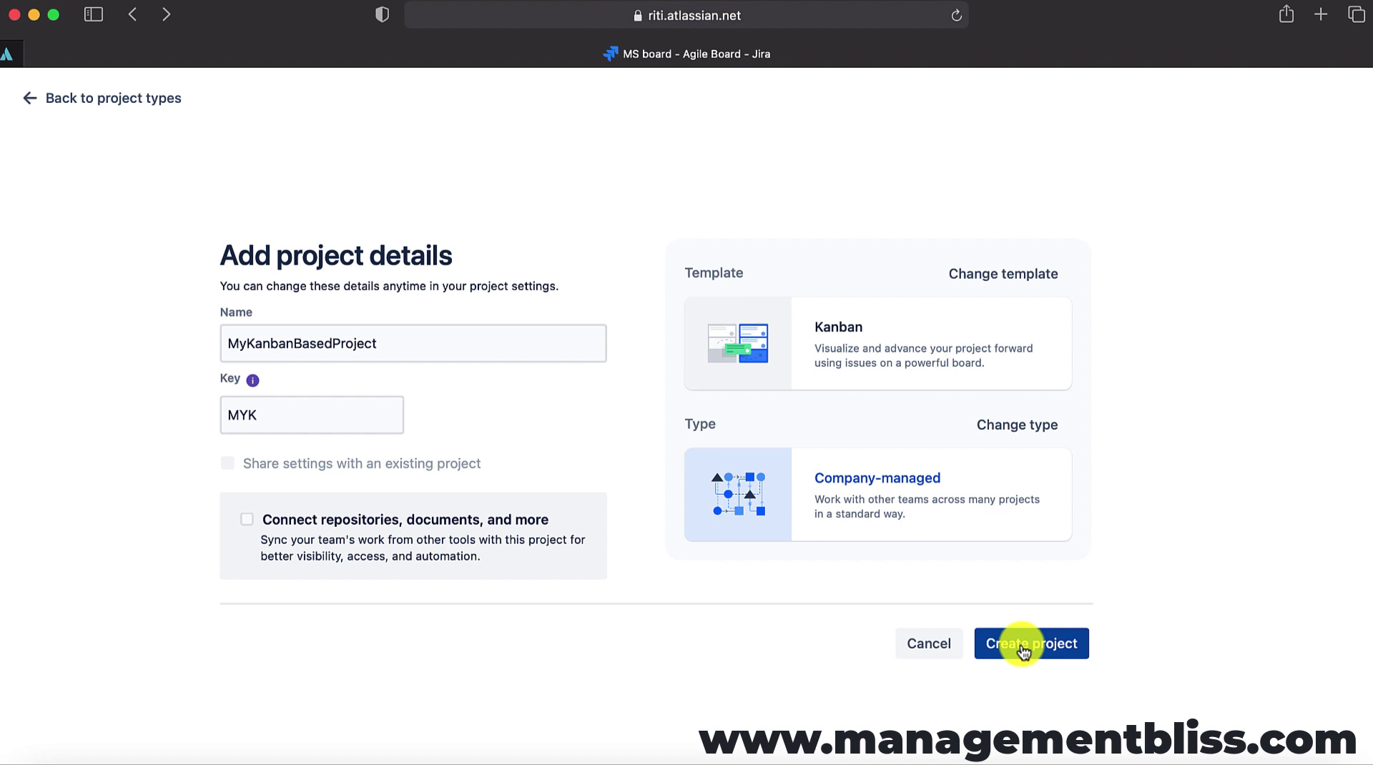
left_click(1020, 642)
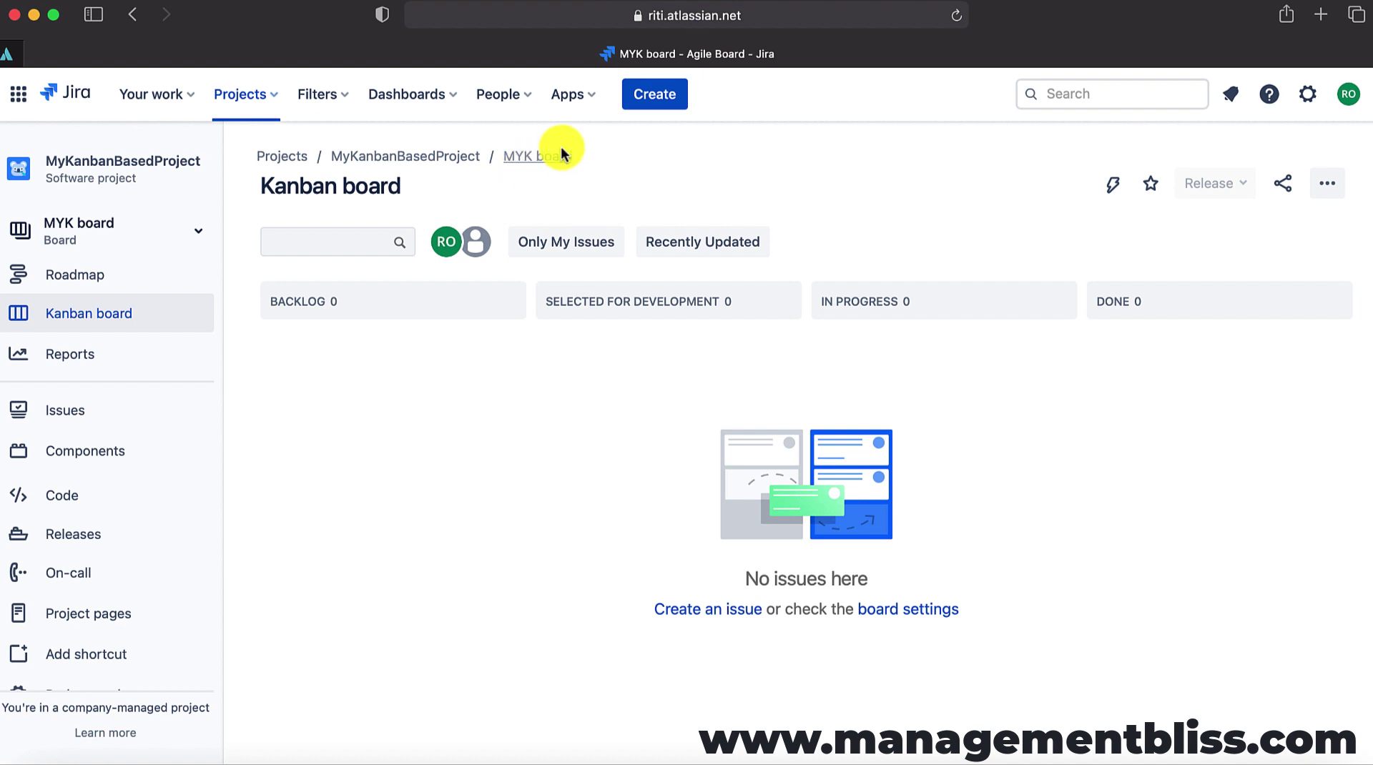
Create a Story in MyKanbanBasedProject with "Dummy Issue for kanban Project" as both its summary and its description
left_click(670, 104)
type("D")
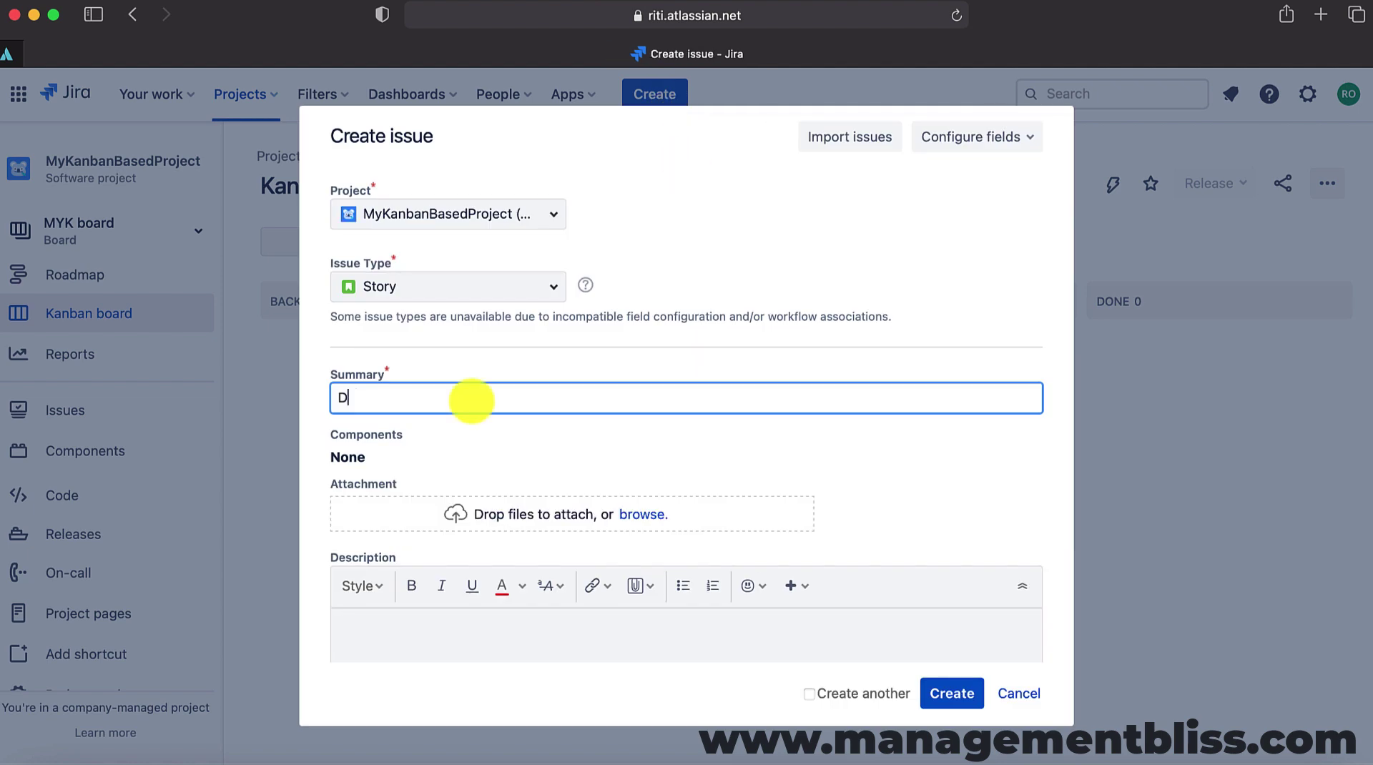
type("ummy Issue for kanban Project")
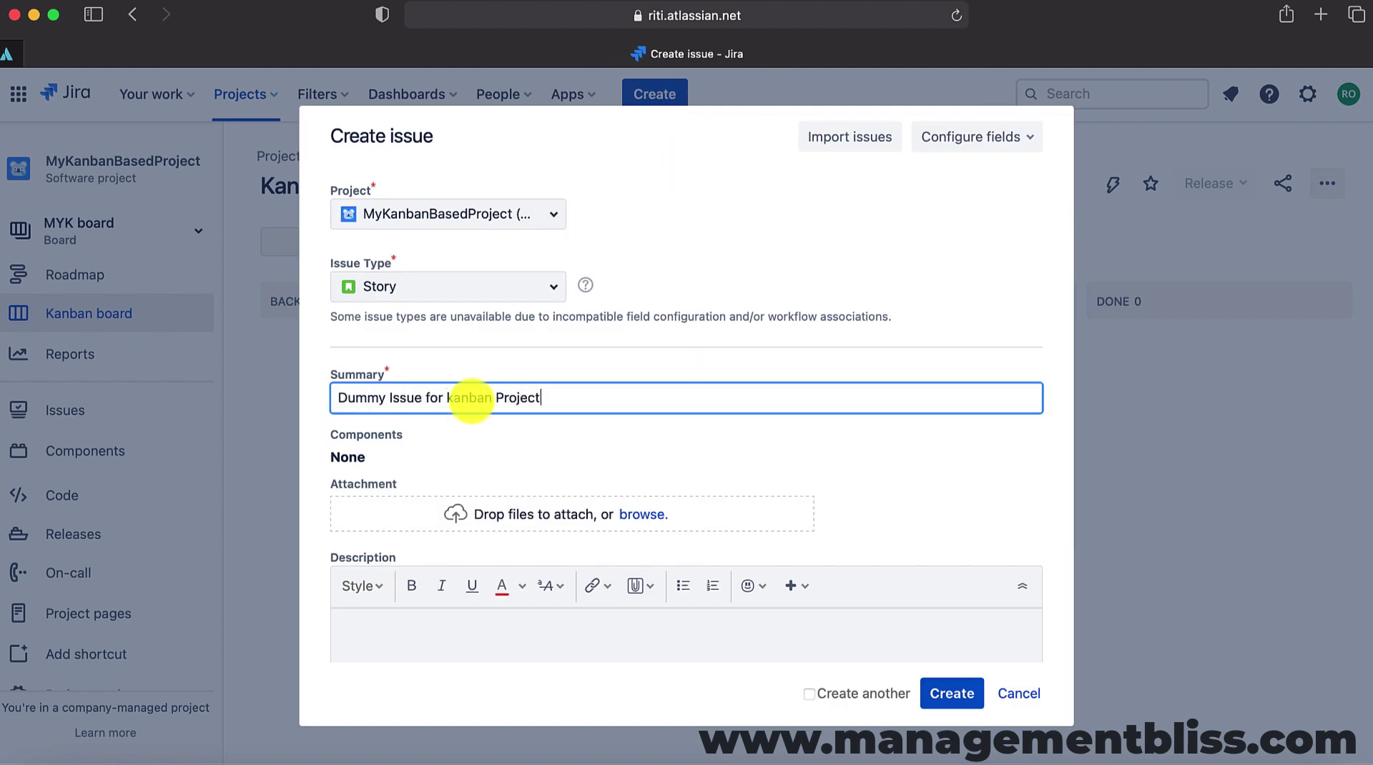
key("super+a")
key("super+c")
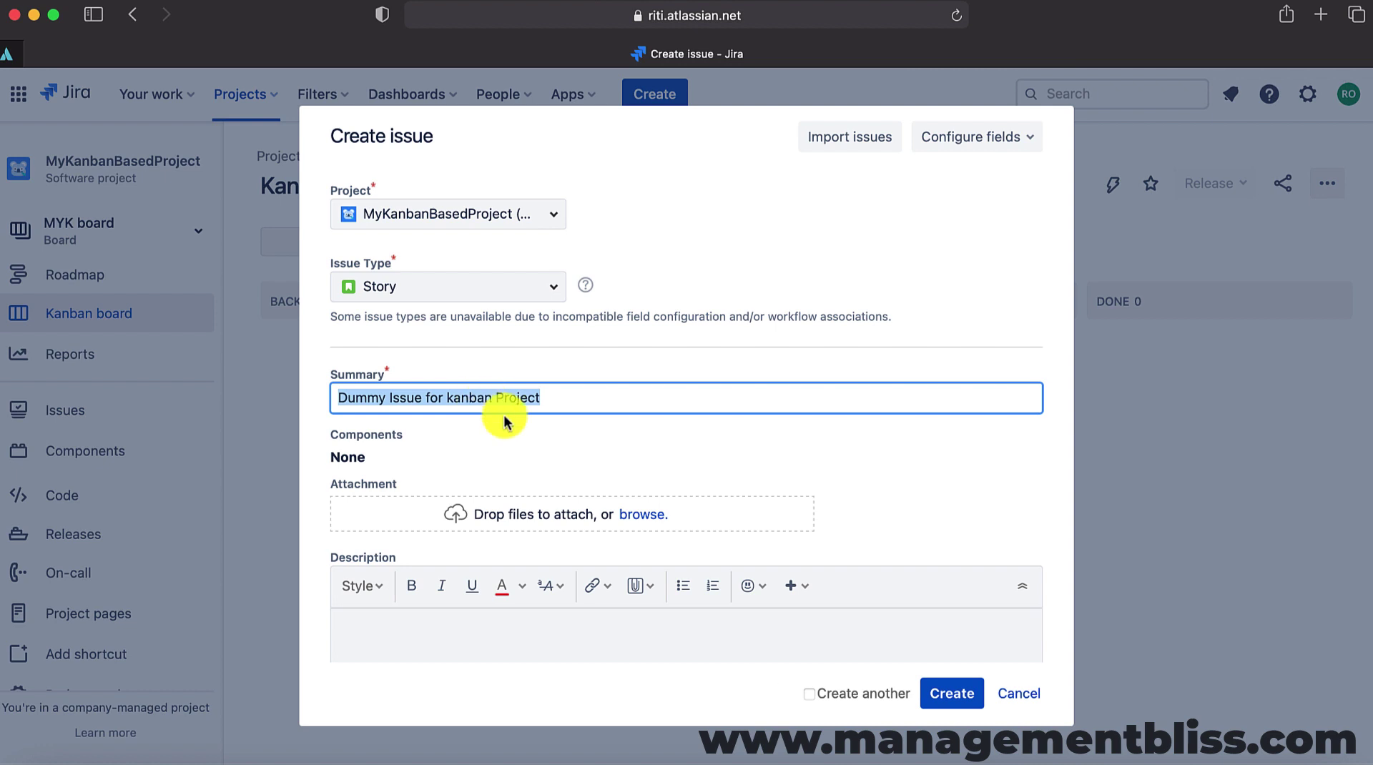
left_click(457, 630)
key("super+v")
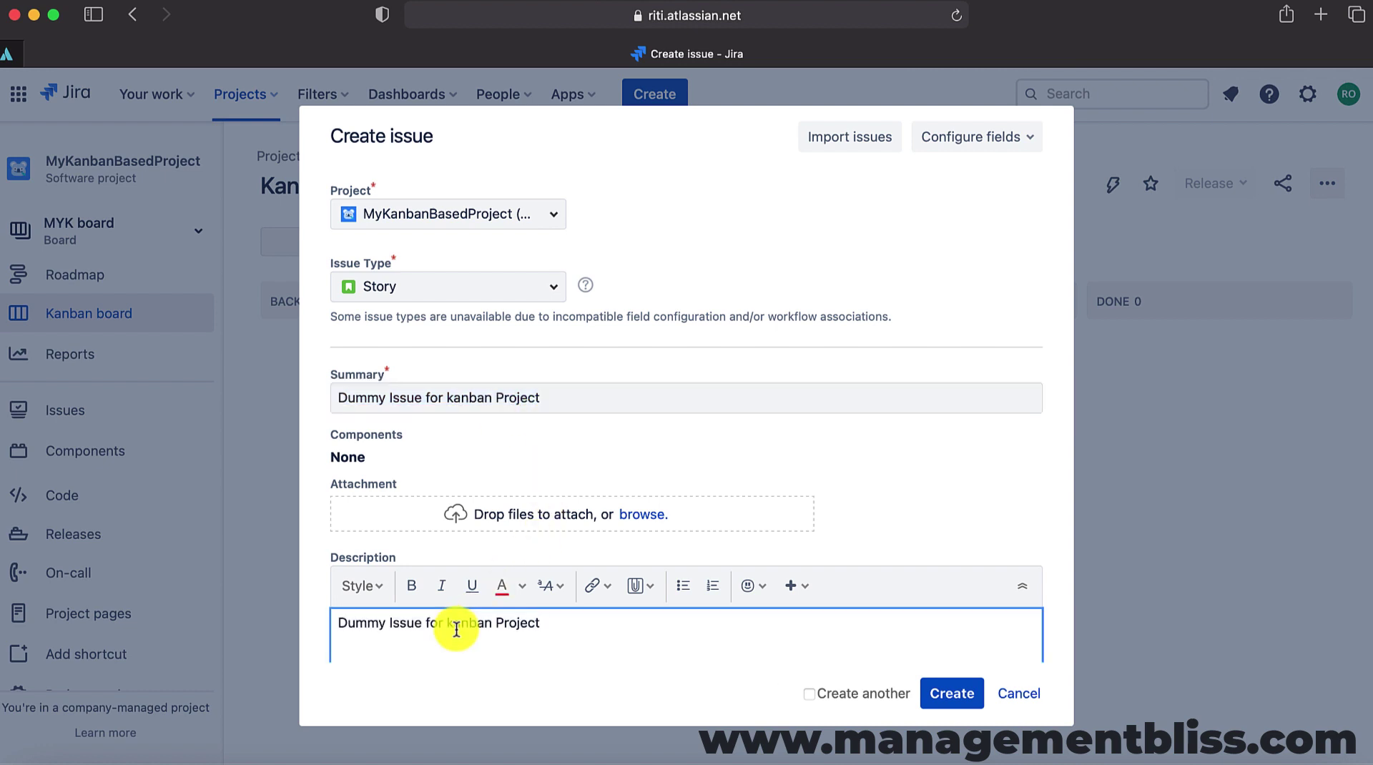
left_click(954, 693)
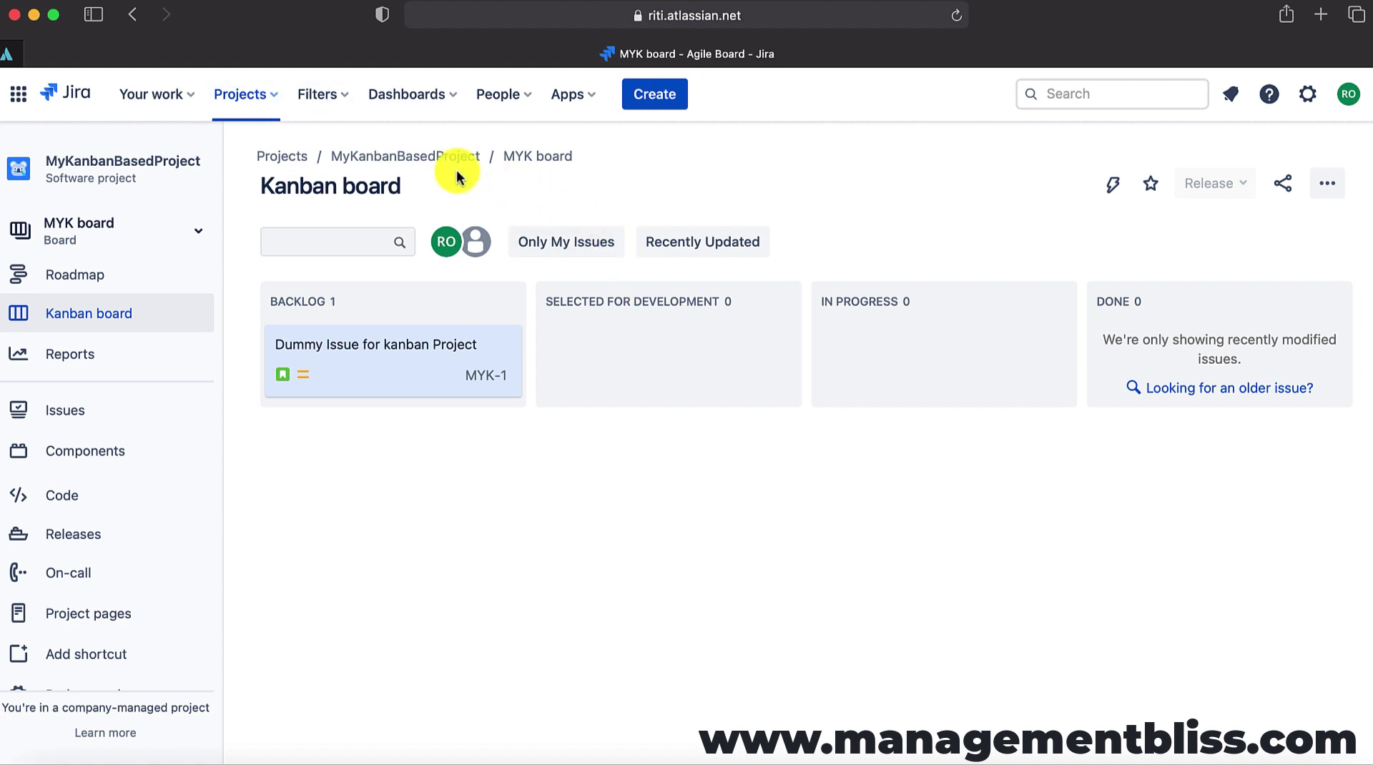
View the list of all projects, and start a new project from the IT service management template
left_click(262, 108)
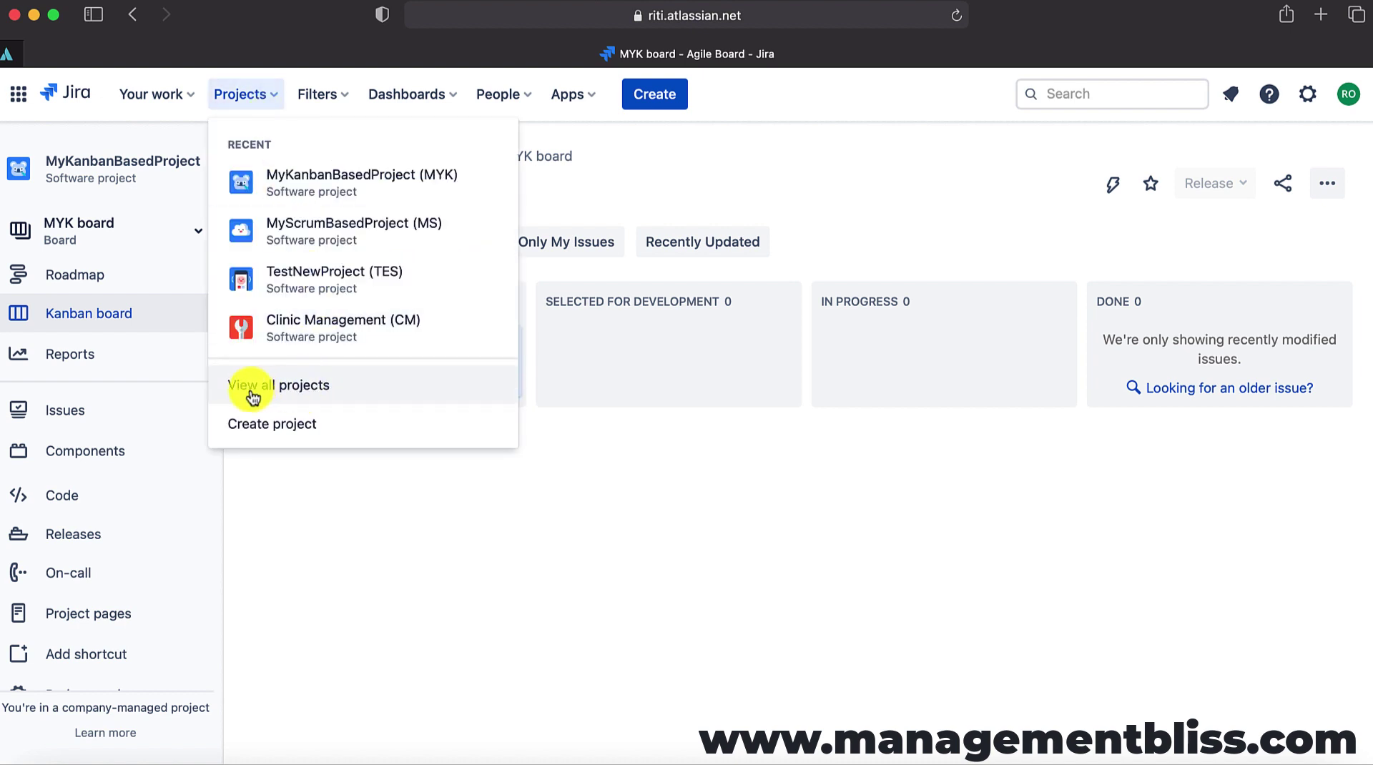
left_click(282, 396)
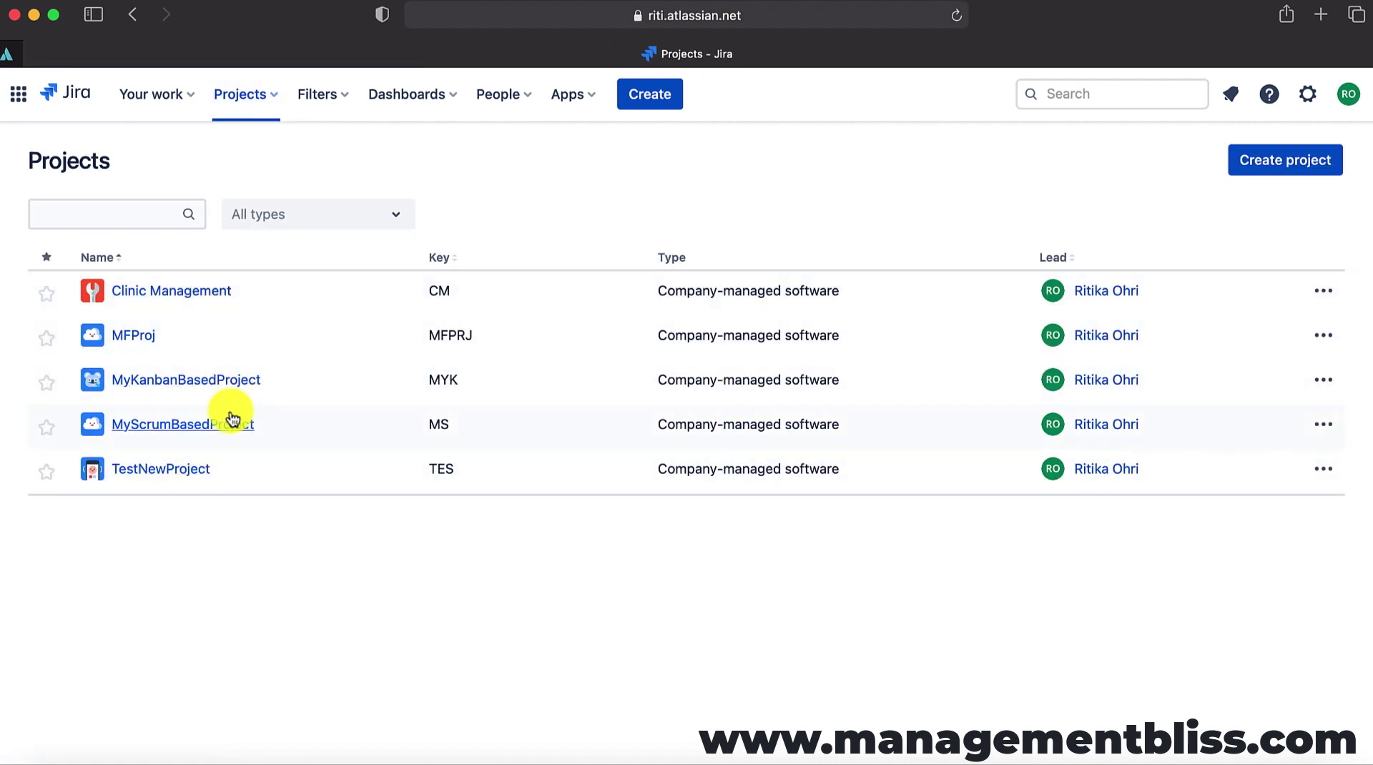
left_click(245, 98)
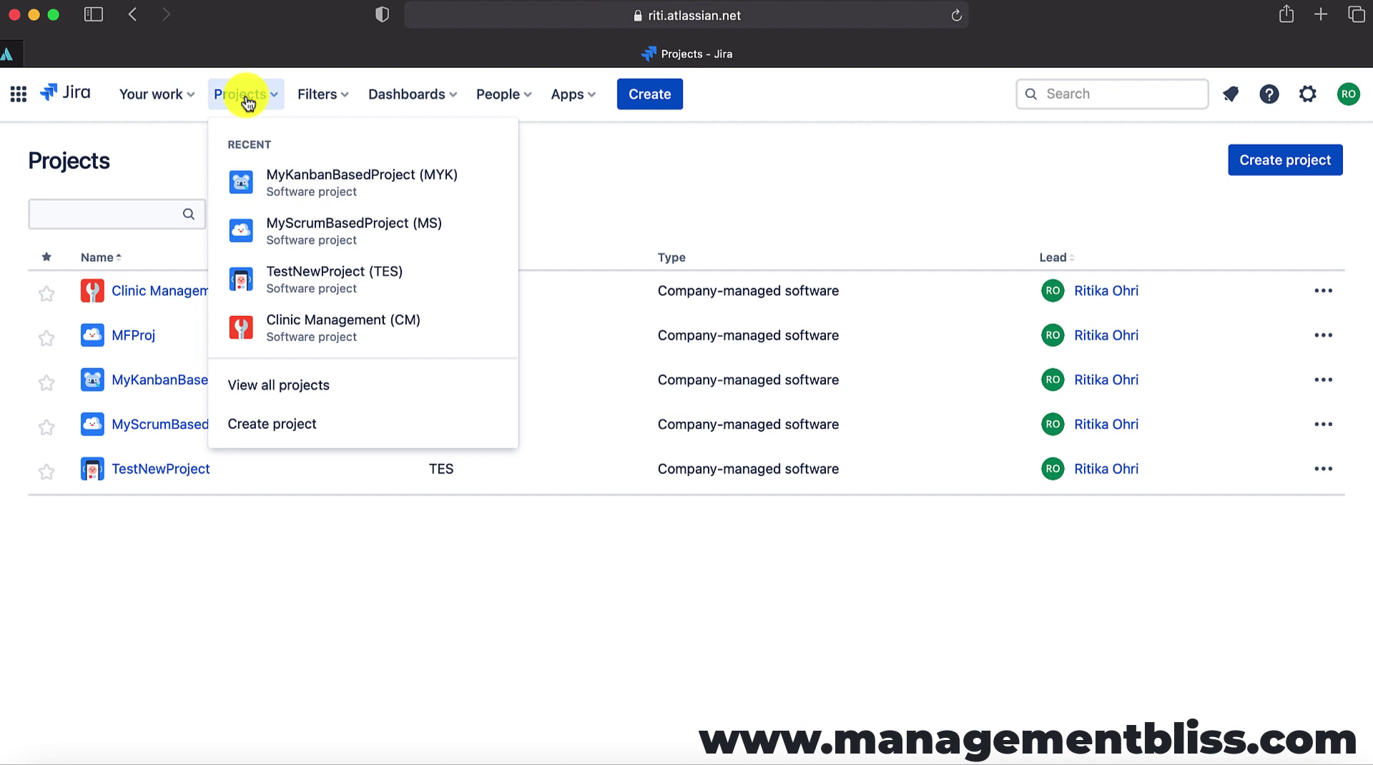
left_click(279, 425)
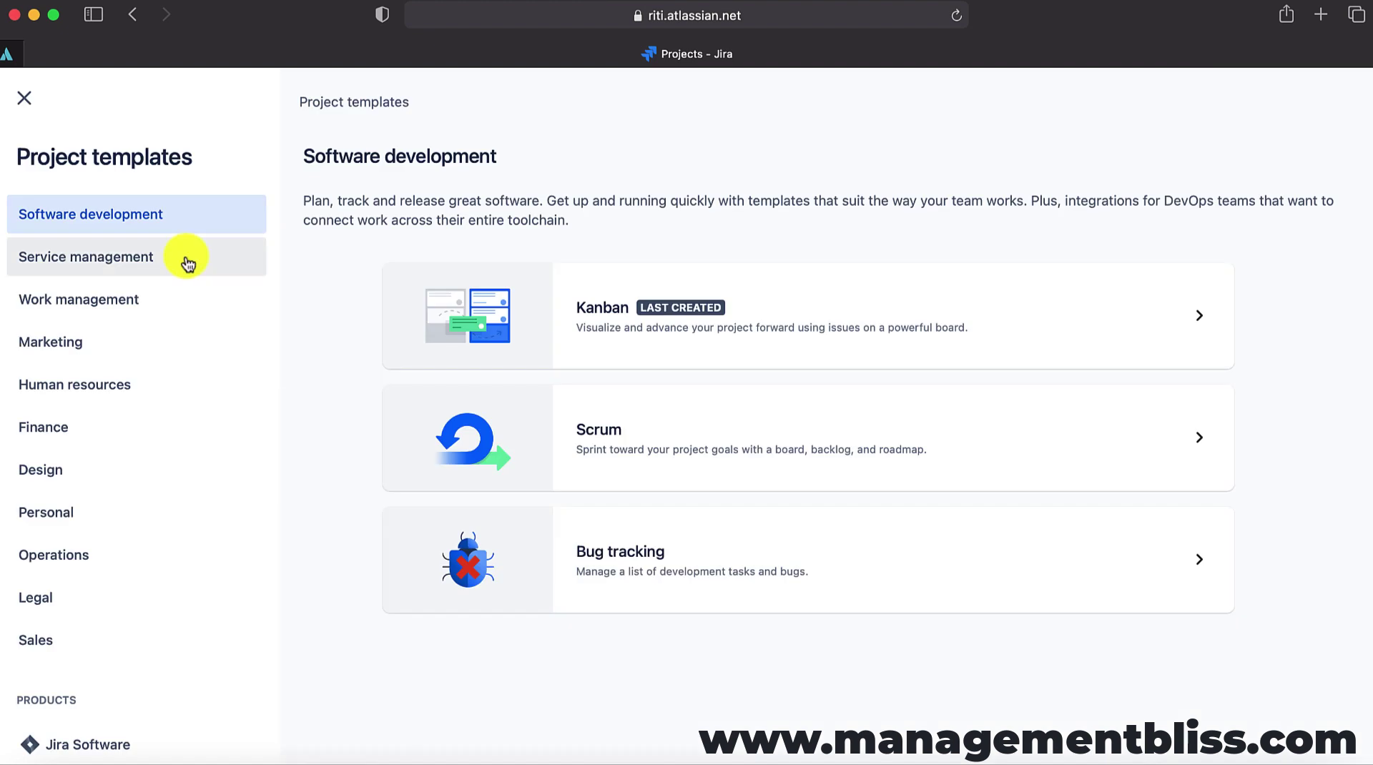
left_click(138, 266)
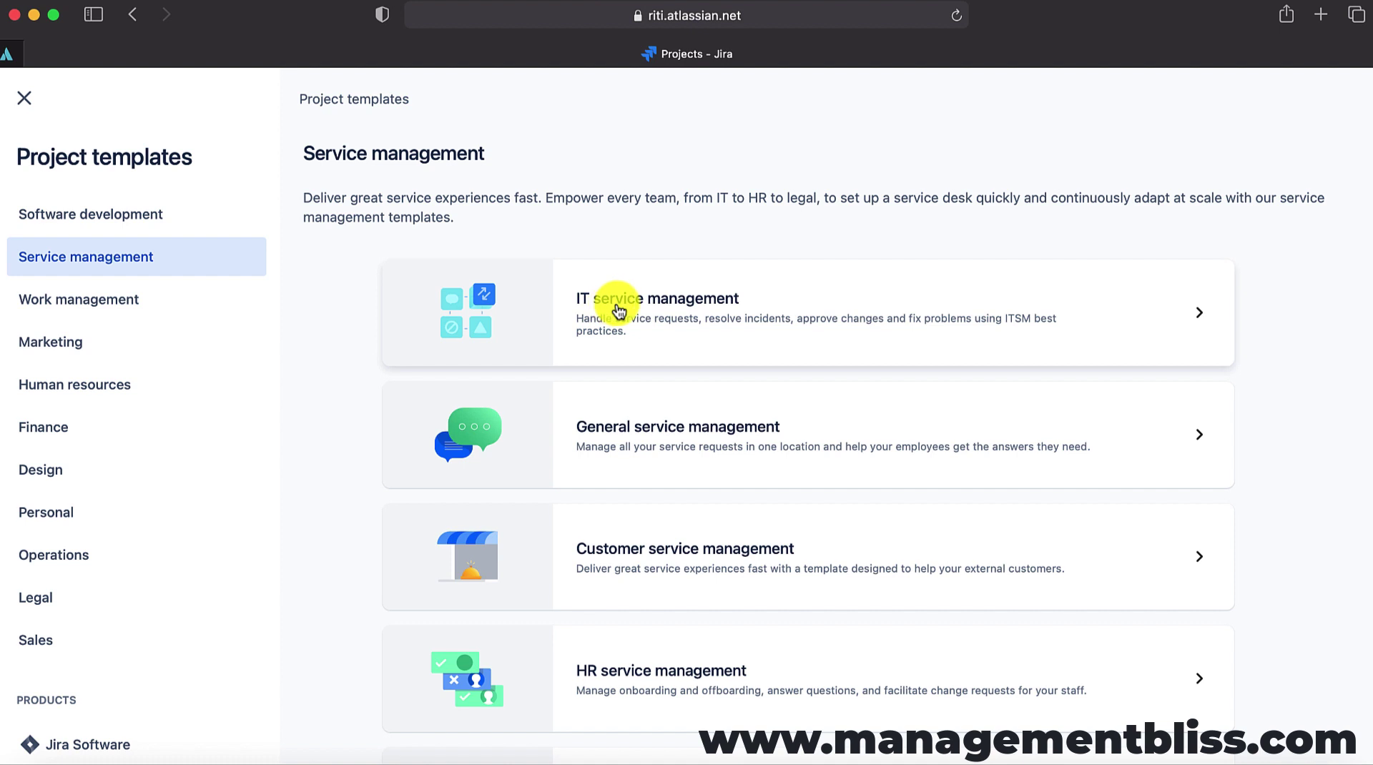
left_click(619, 312)
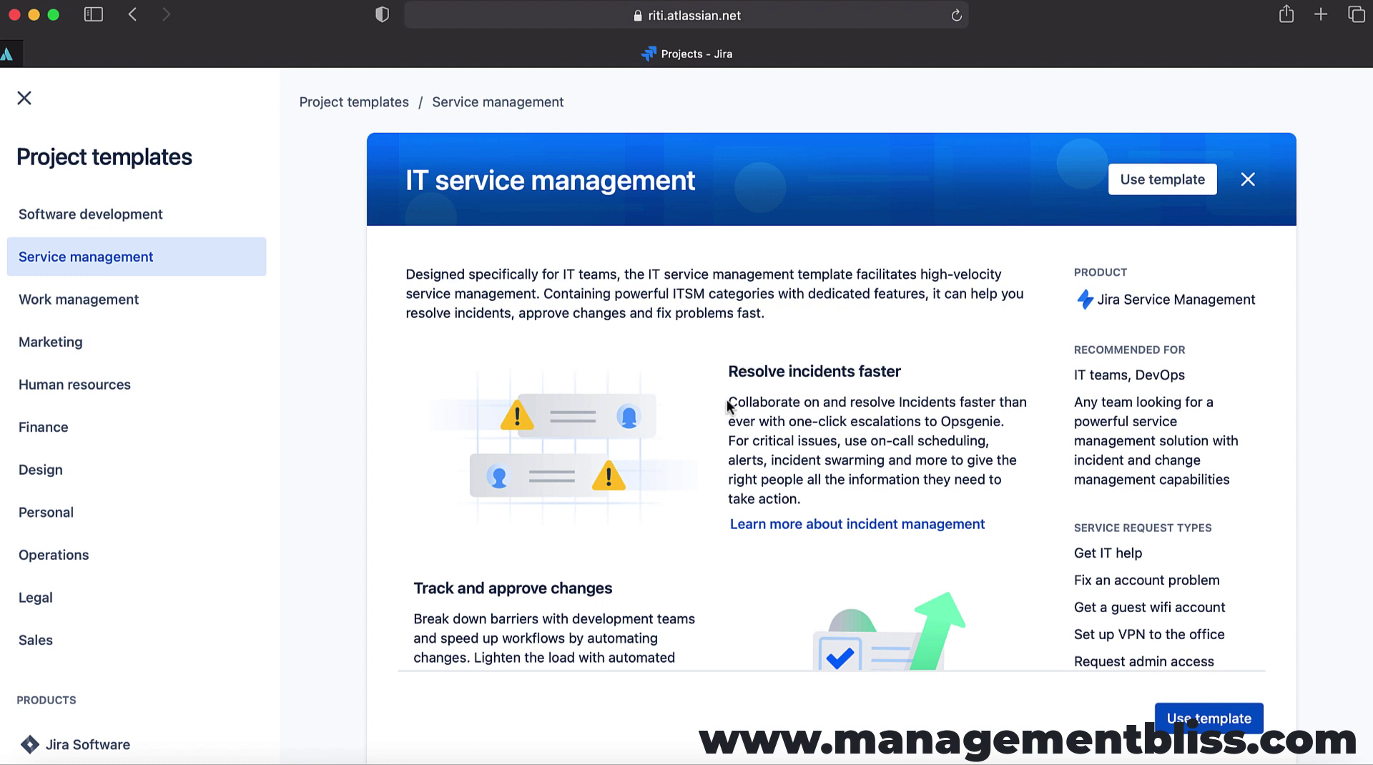
left_click(1192, 721)
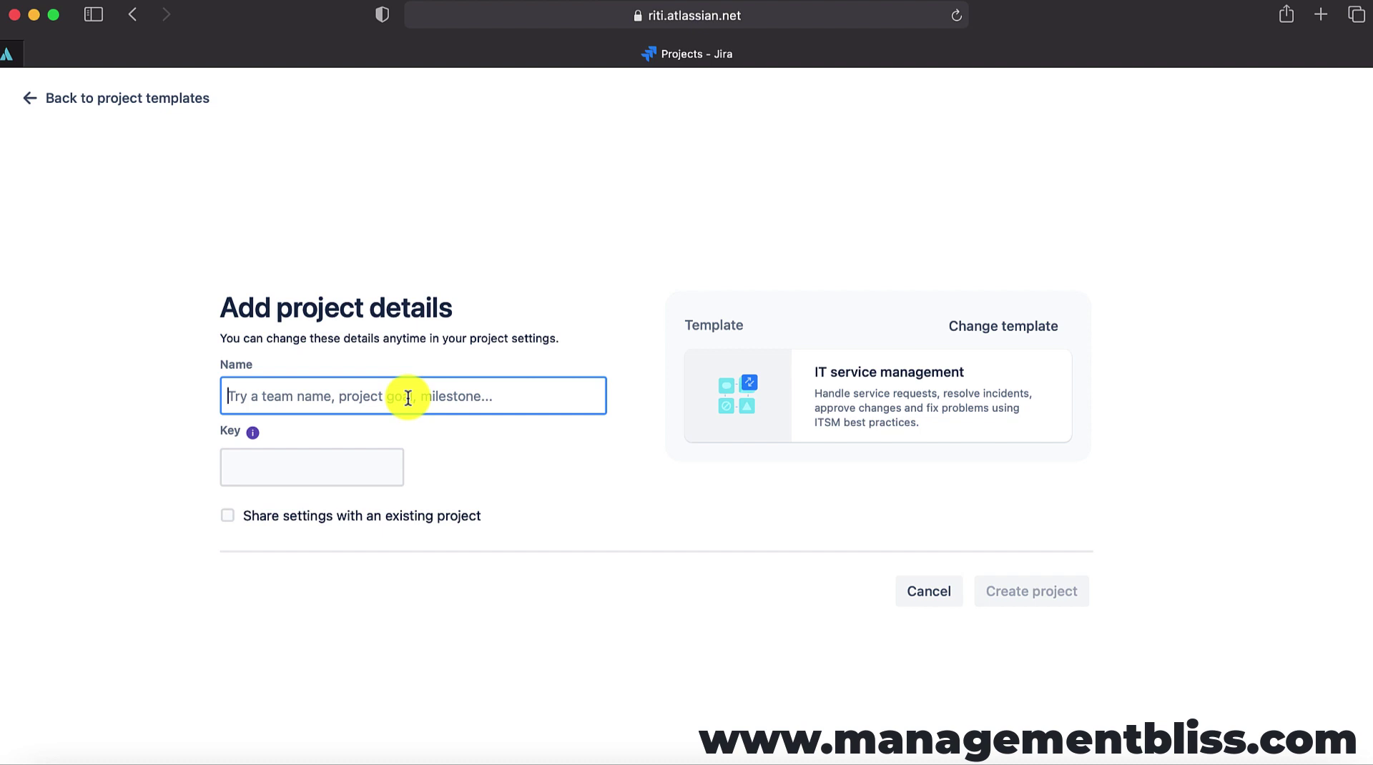
Name the project MyITSMBasedProject with the key MYIT and create the project
type("MyIT")
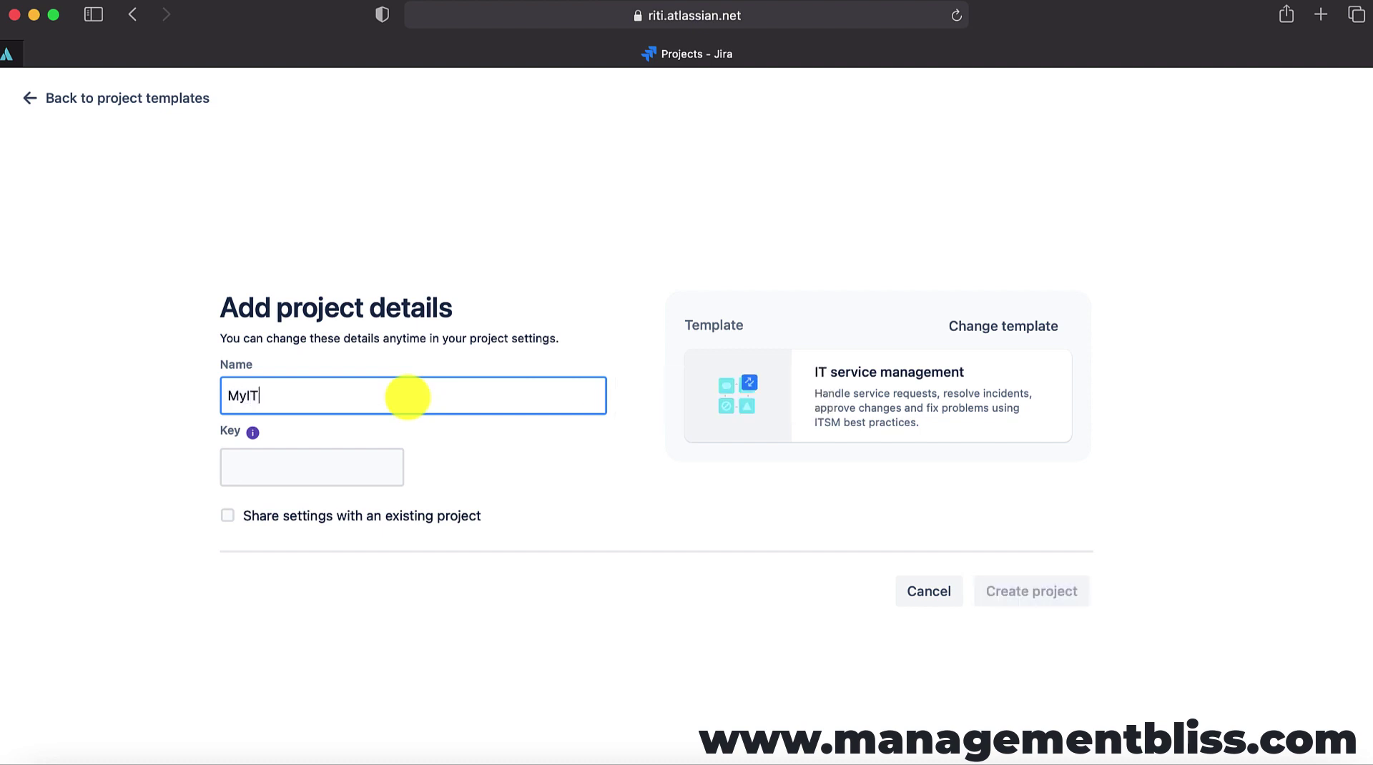
type("SMBasedProject")
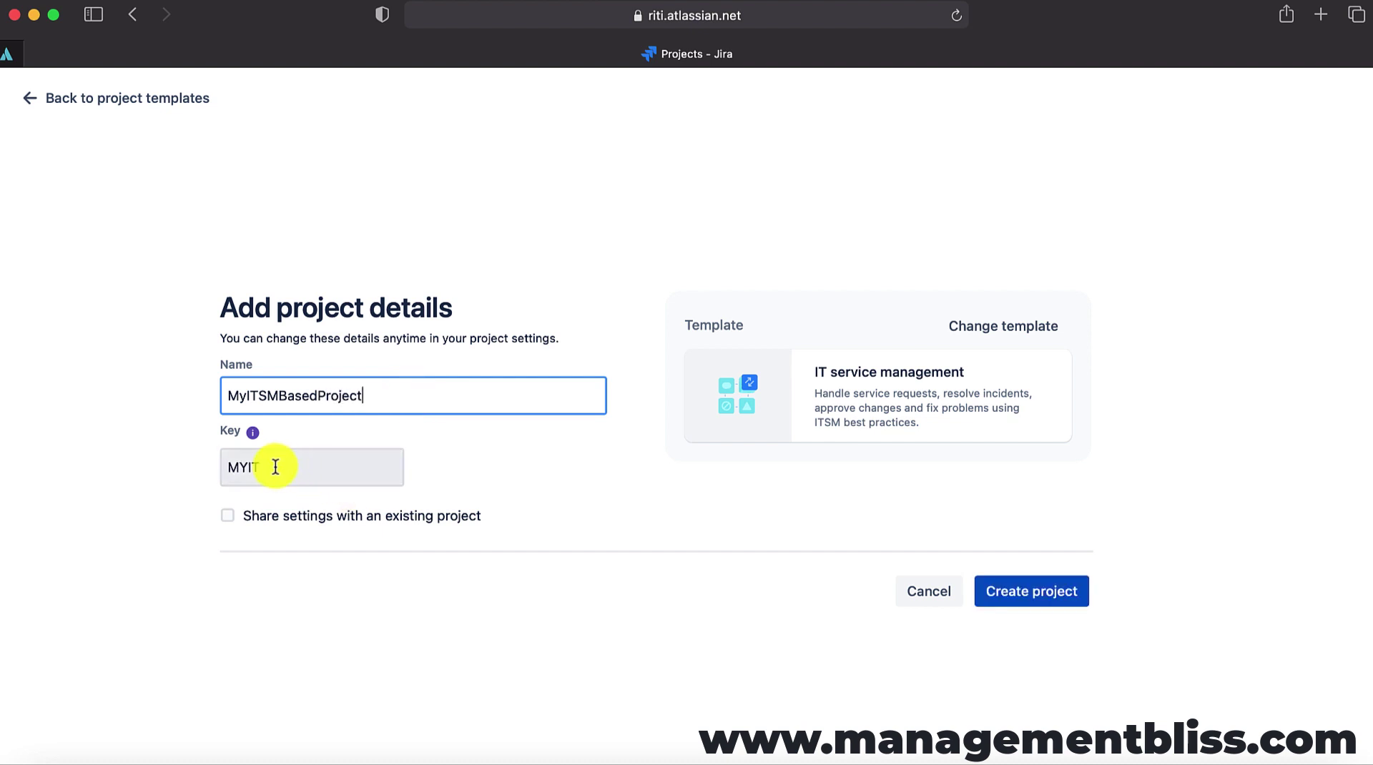
left_click(333, 468)
key("BackSpace")
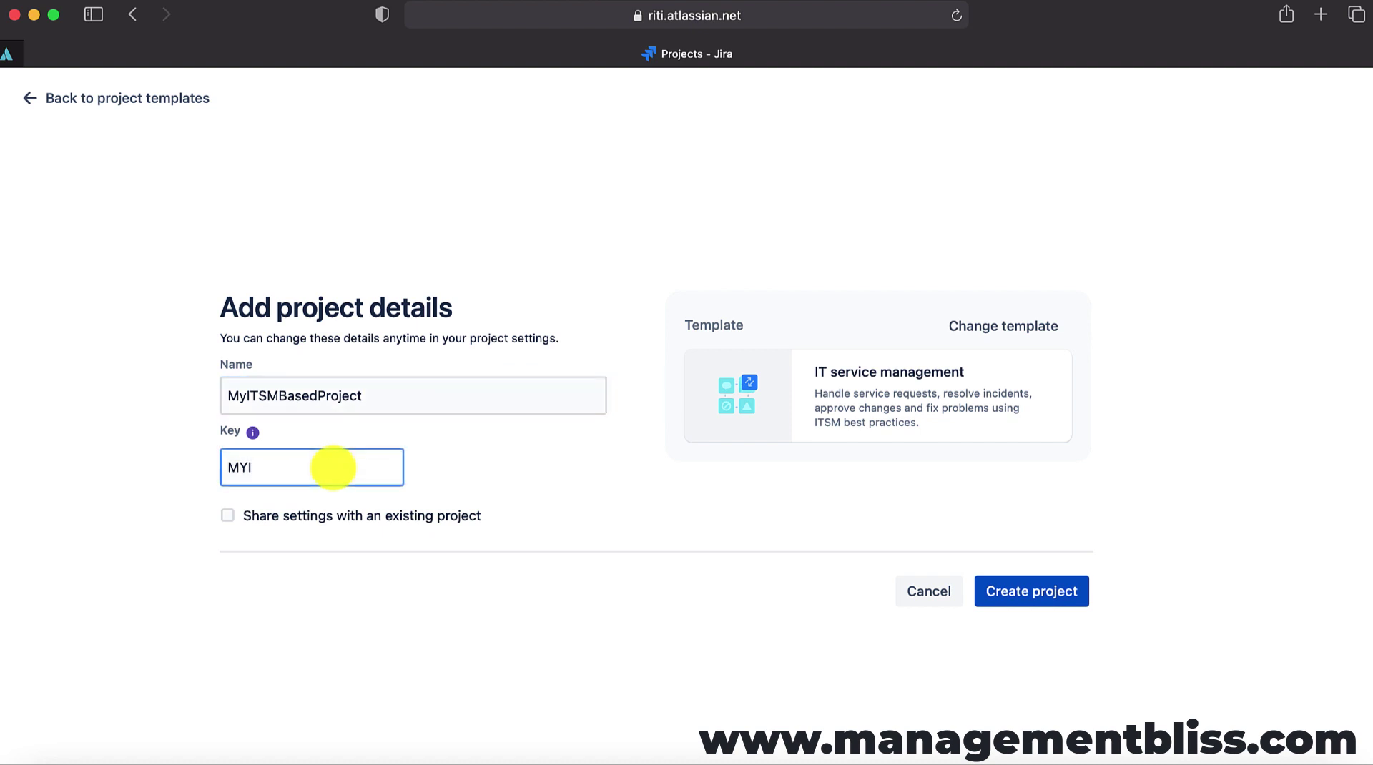
type("T")
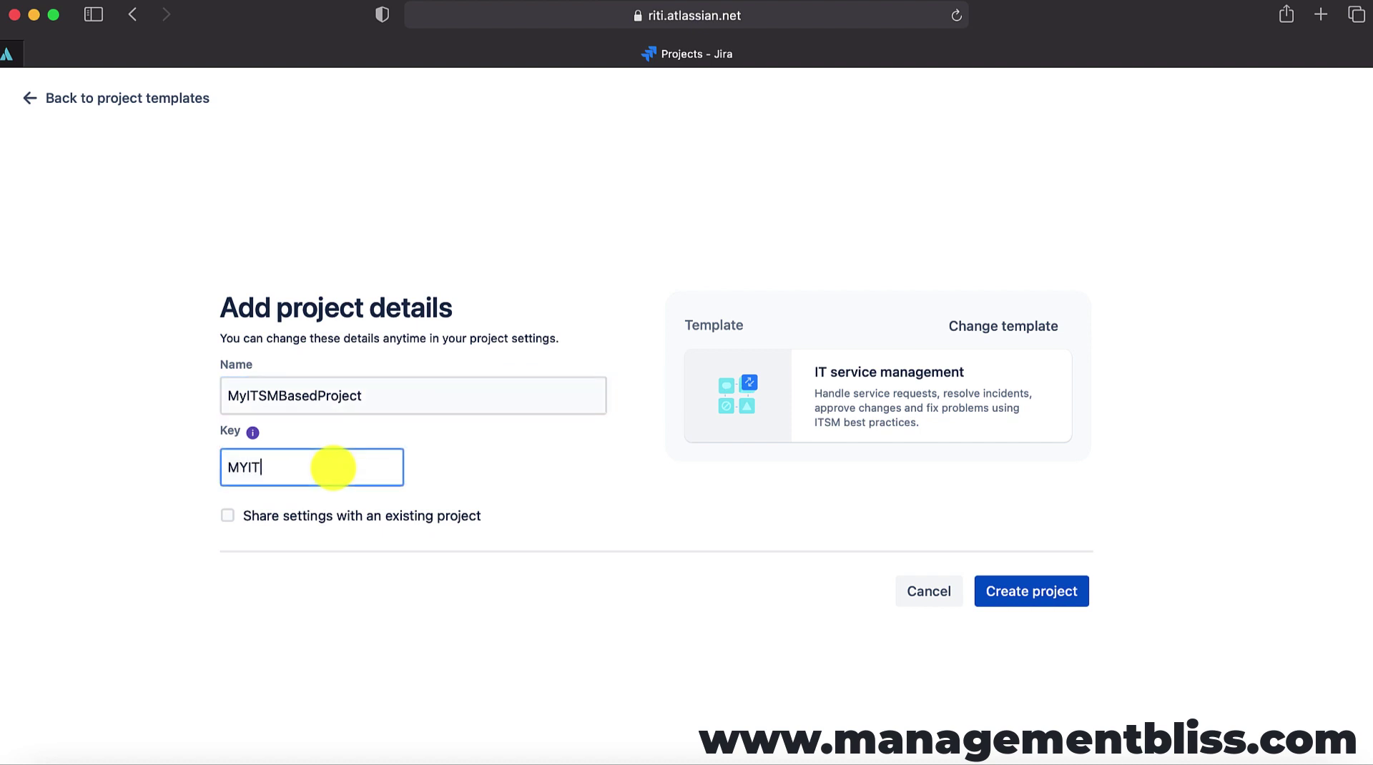
left_click(1037, 598)
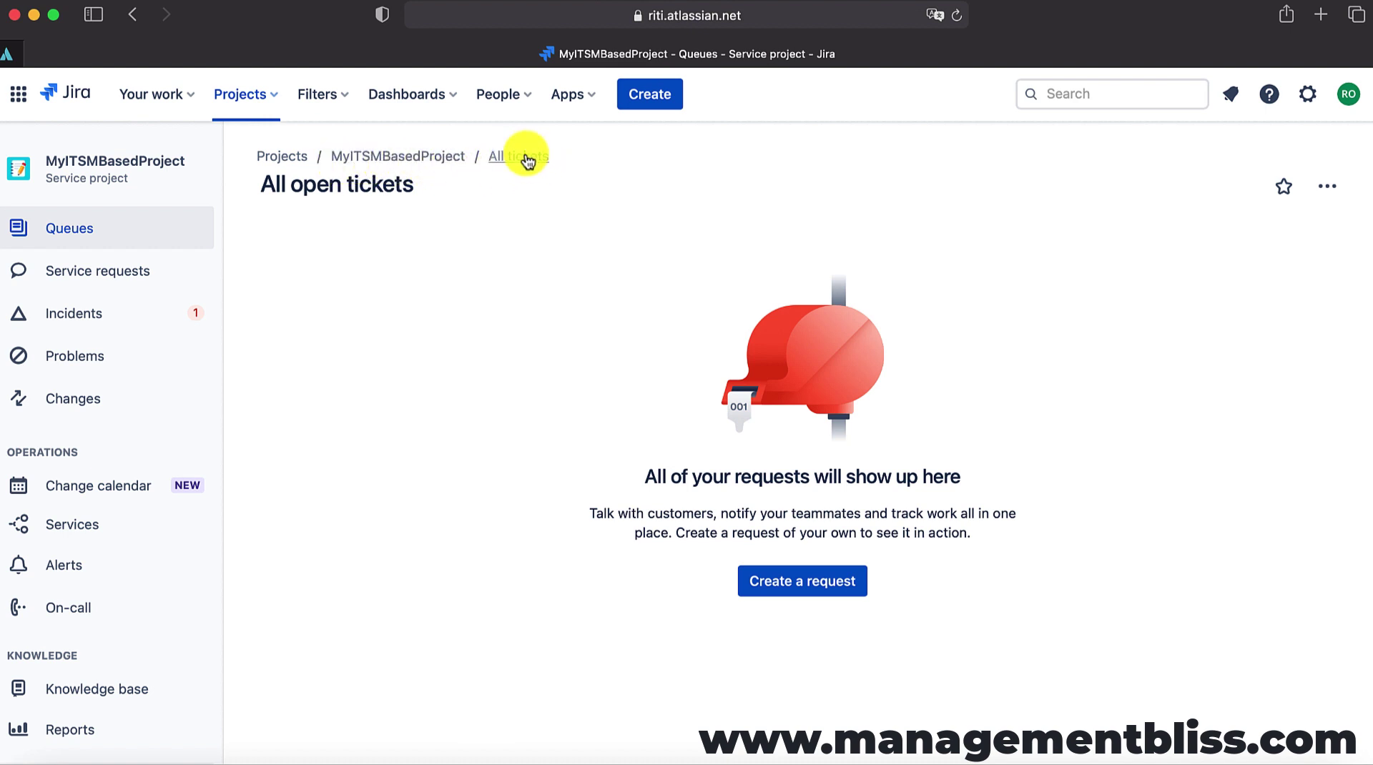
Start a request of type "Set up VPN to the office" with the summary "For the new office , set up VPN"
left_click(833, 593)
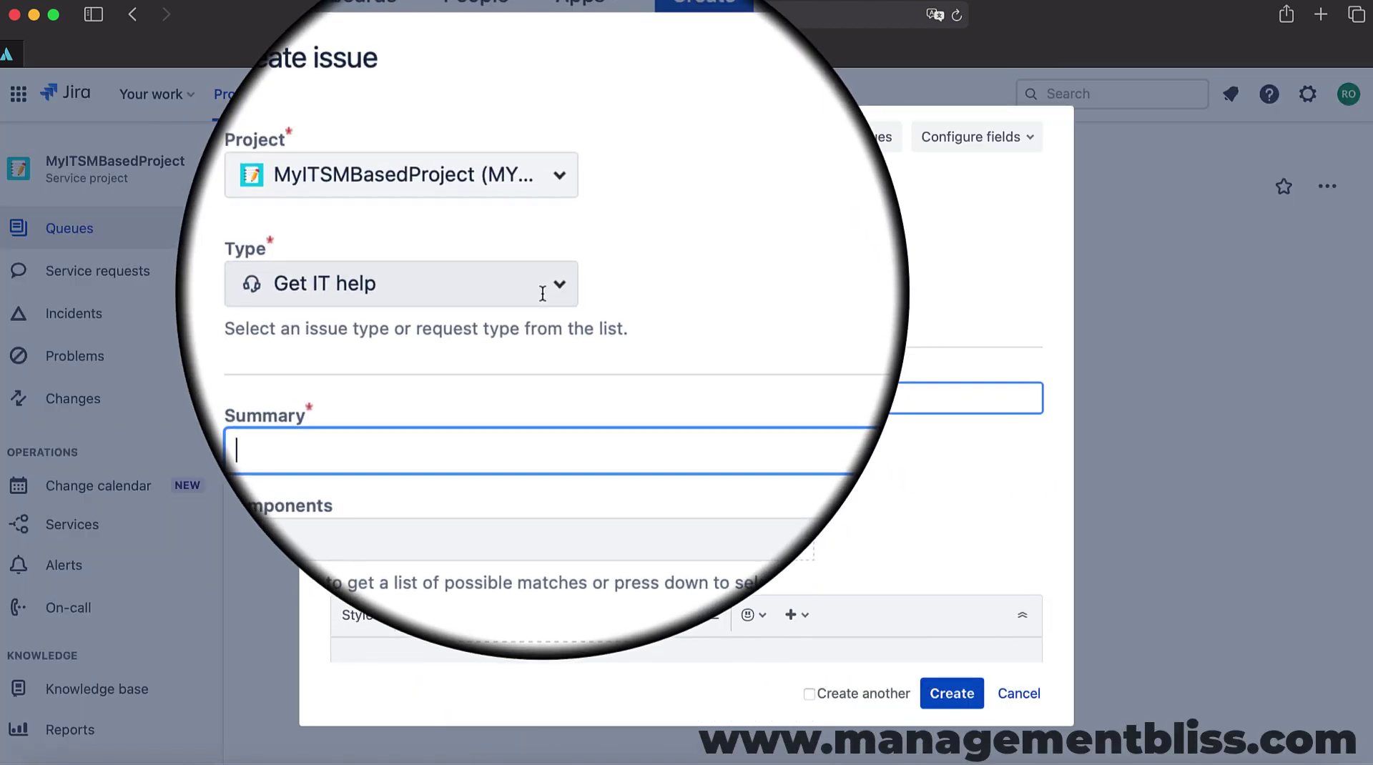
left_click(543, 290)
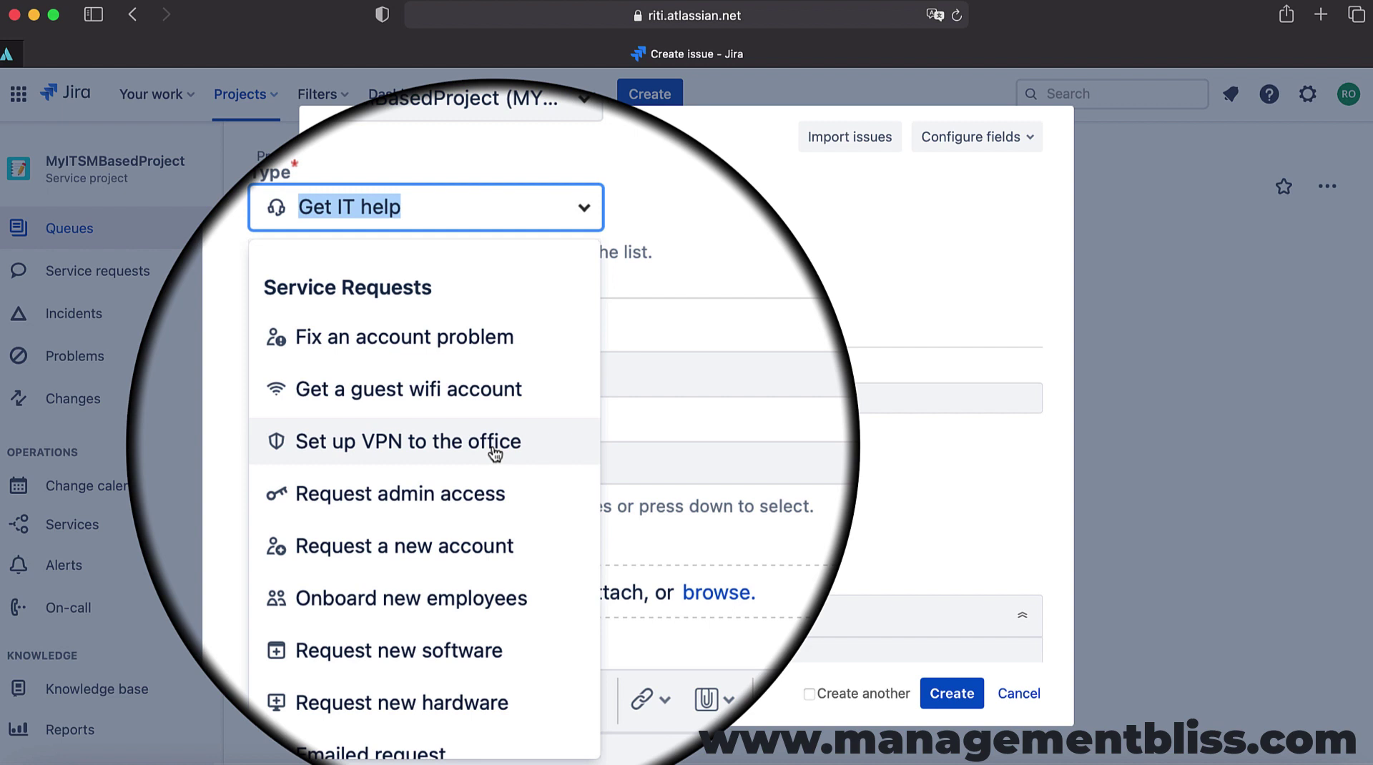
left_click(494, 454)
left_click(437, 393)
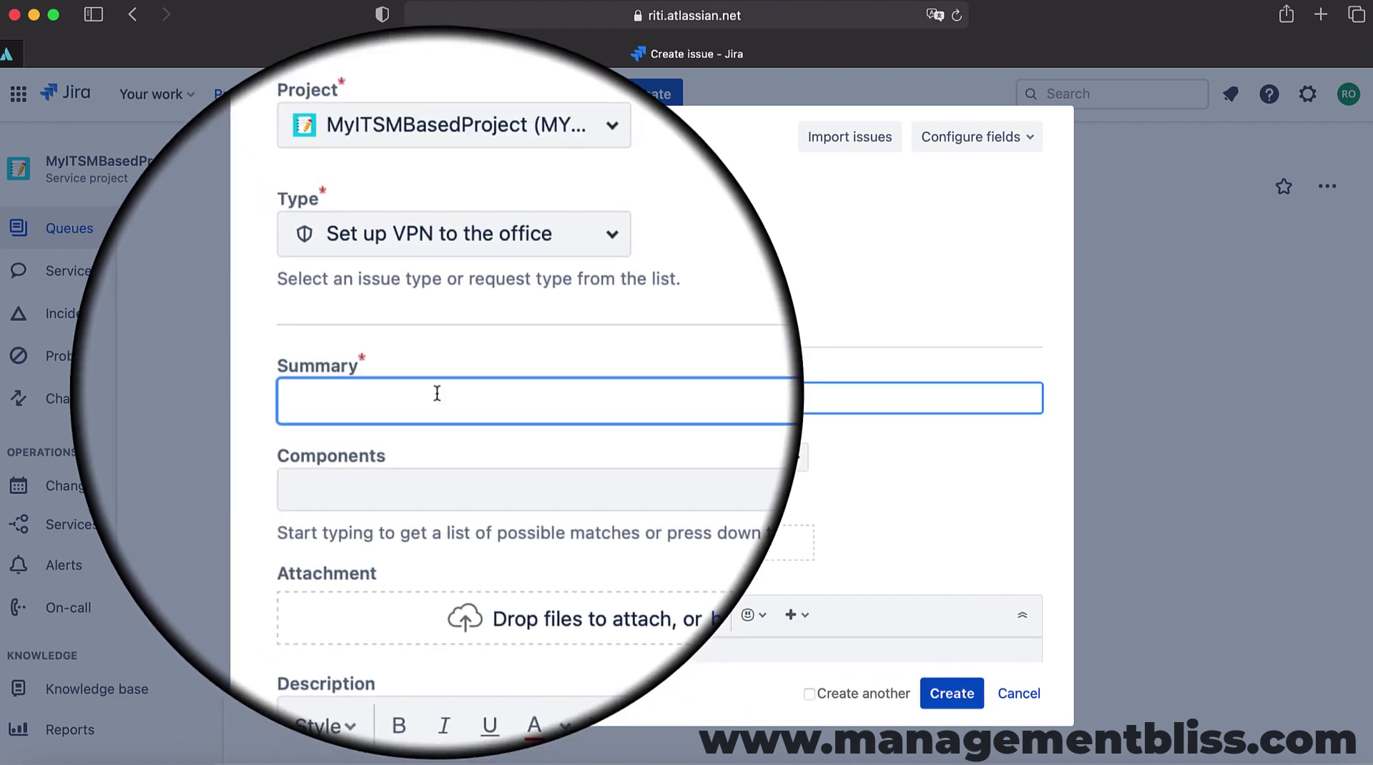
type("For the new office ")
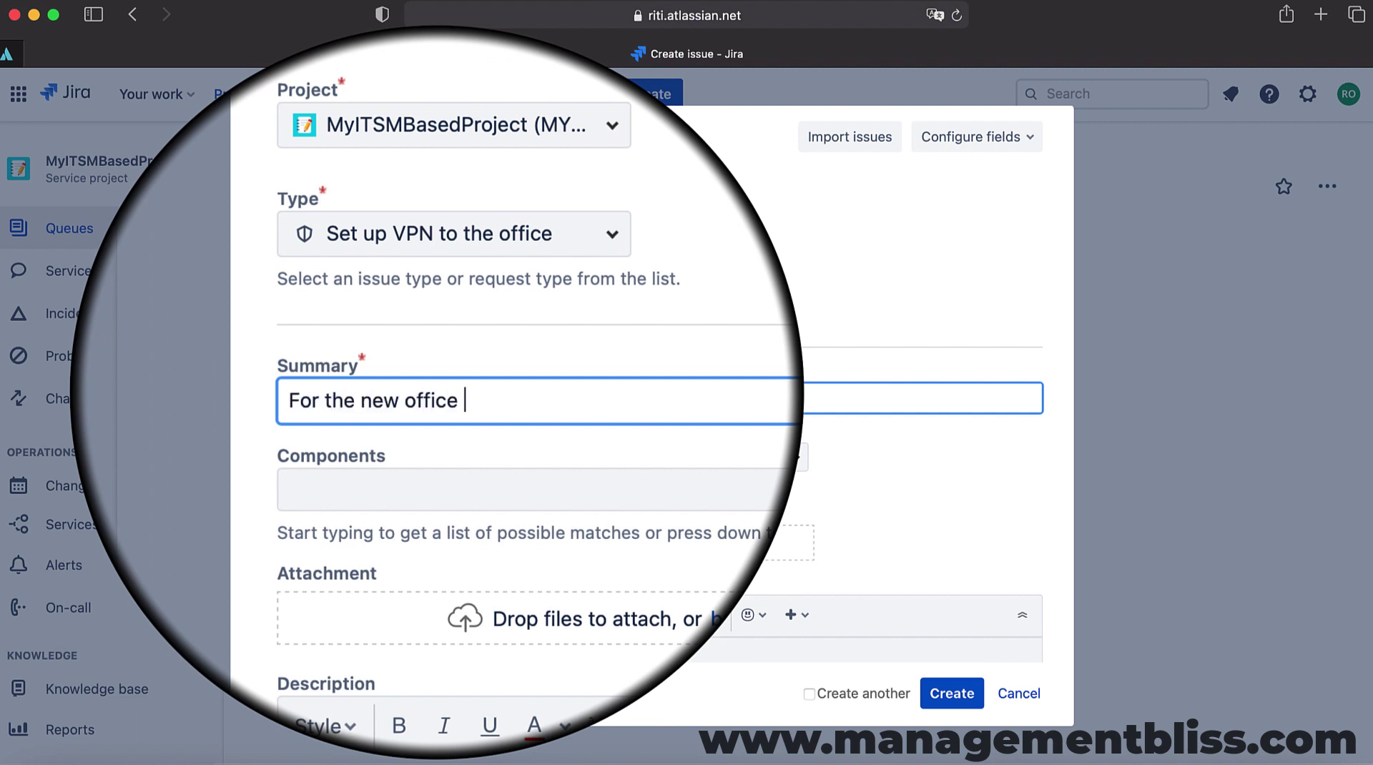
type(", set up VPN")
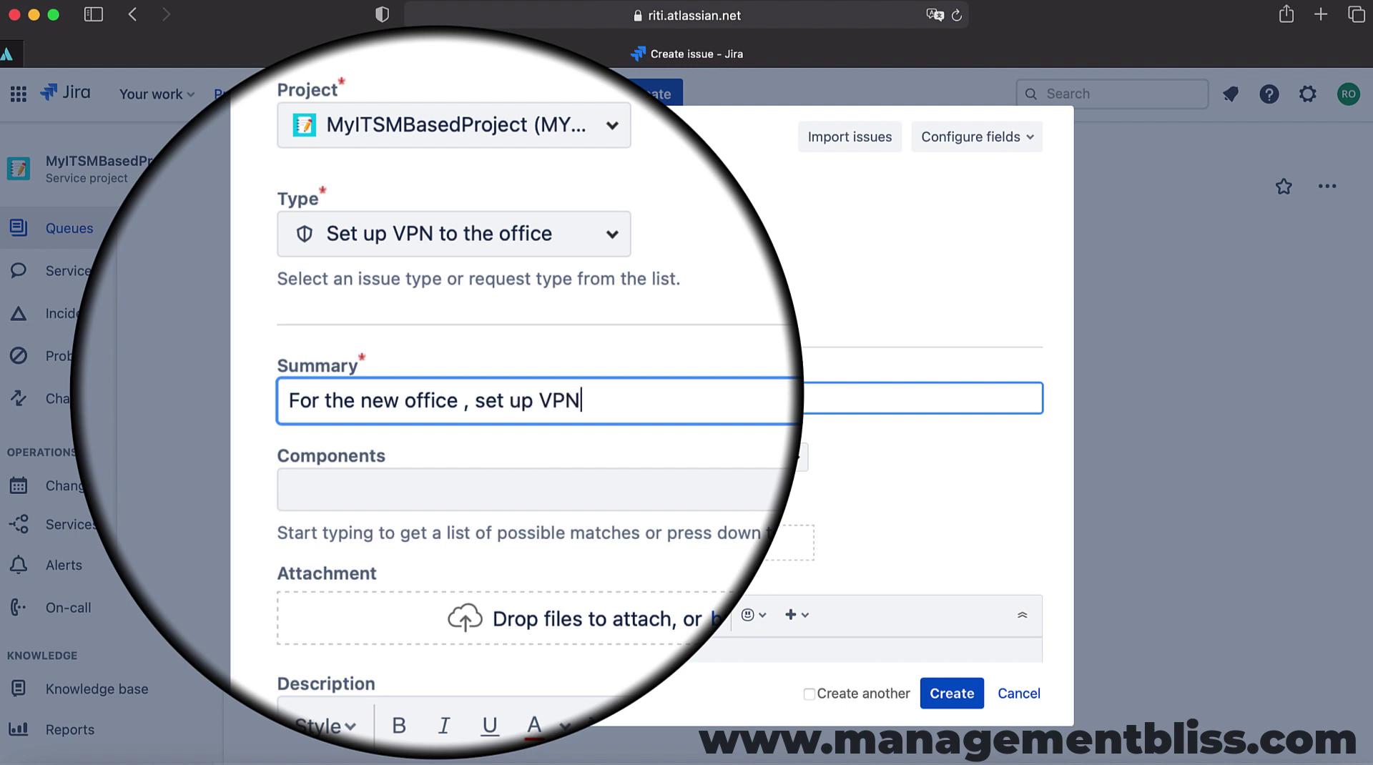
Assign the Office Network component to the VPN request and create it
key("Tab")
left_click(795, 467)
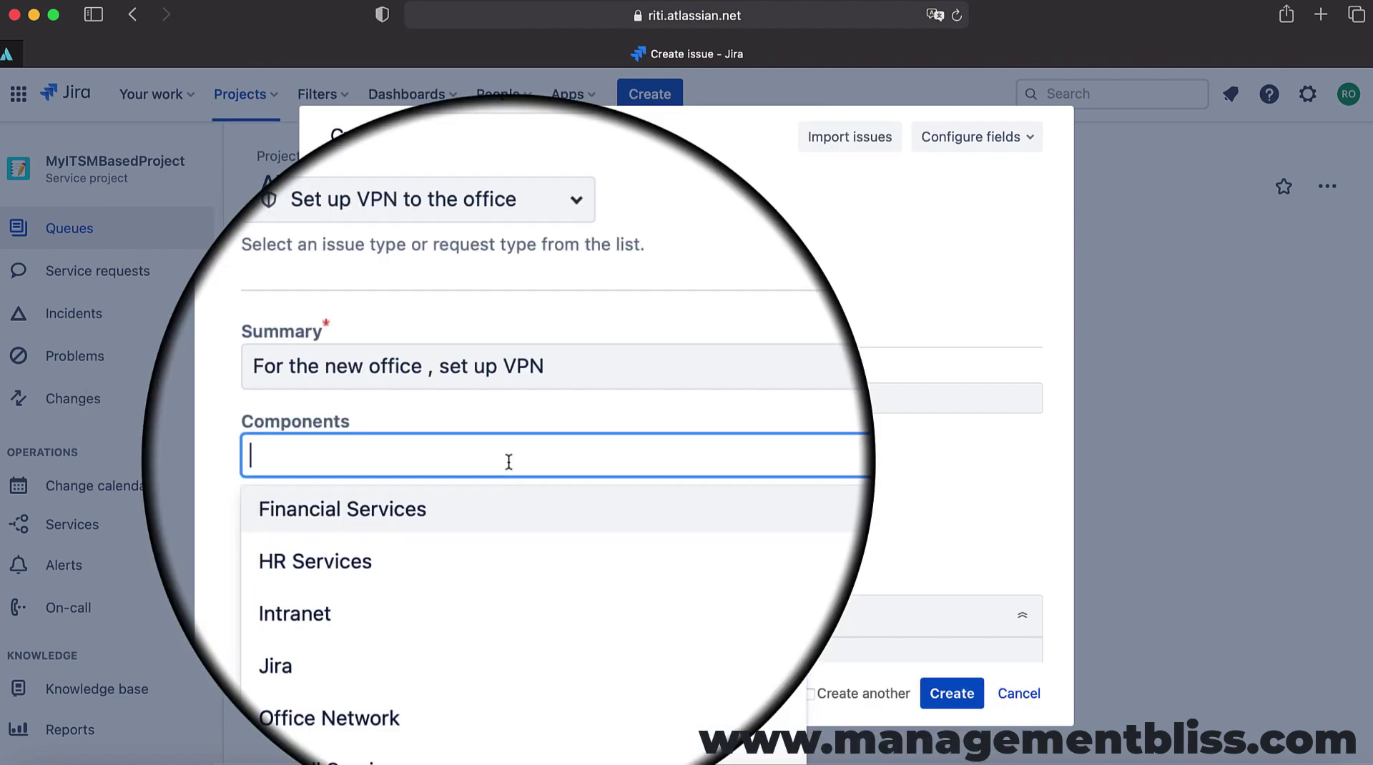
left_click(452, 637)
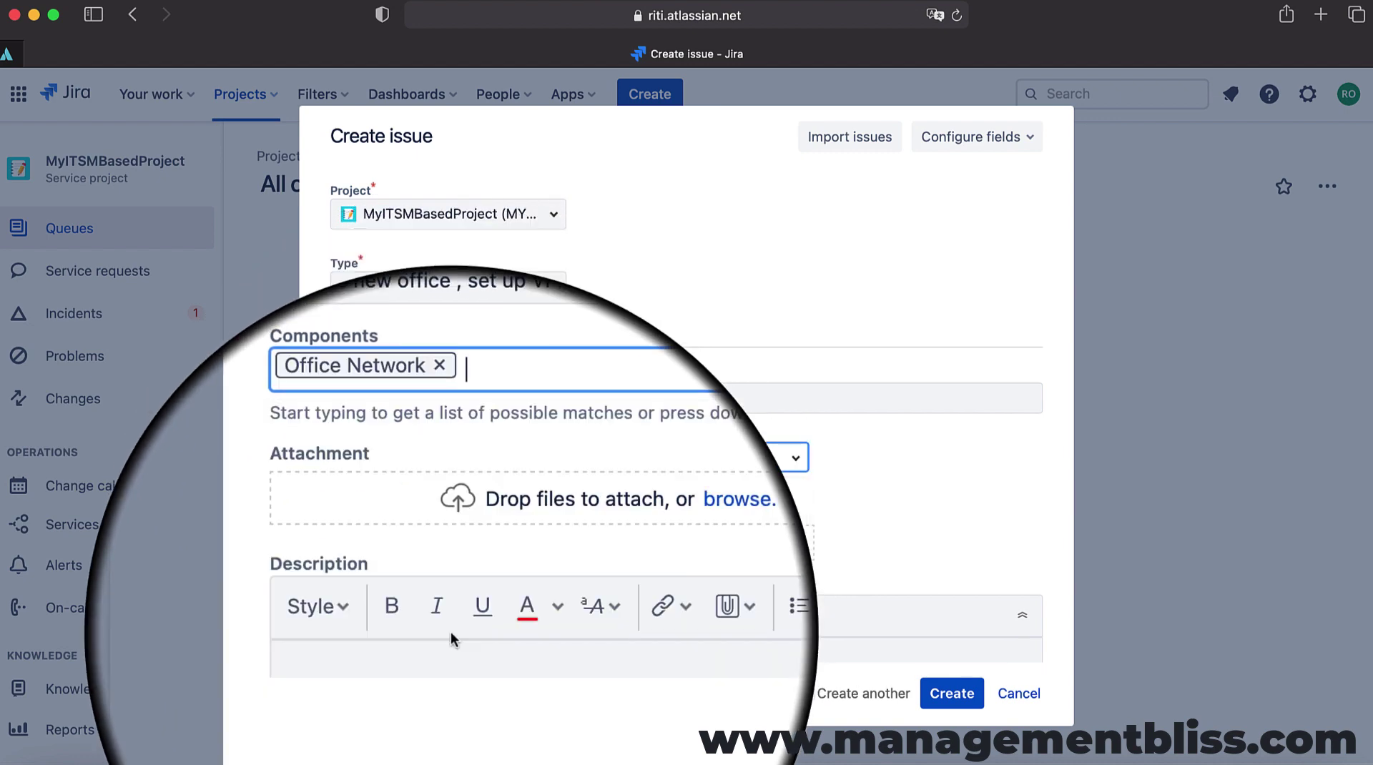
left_click(944, 691)
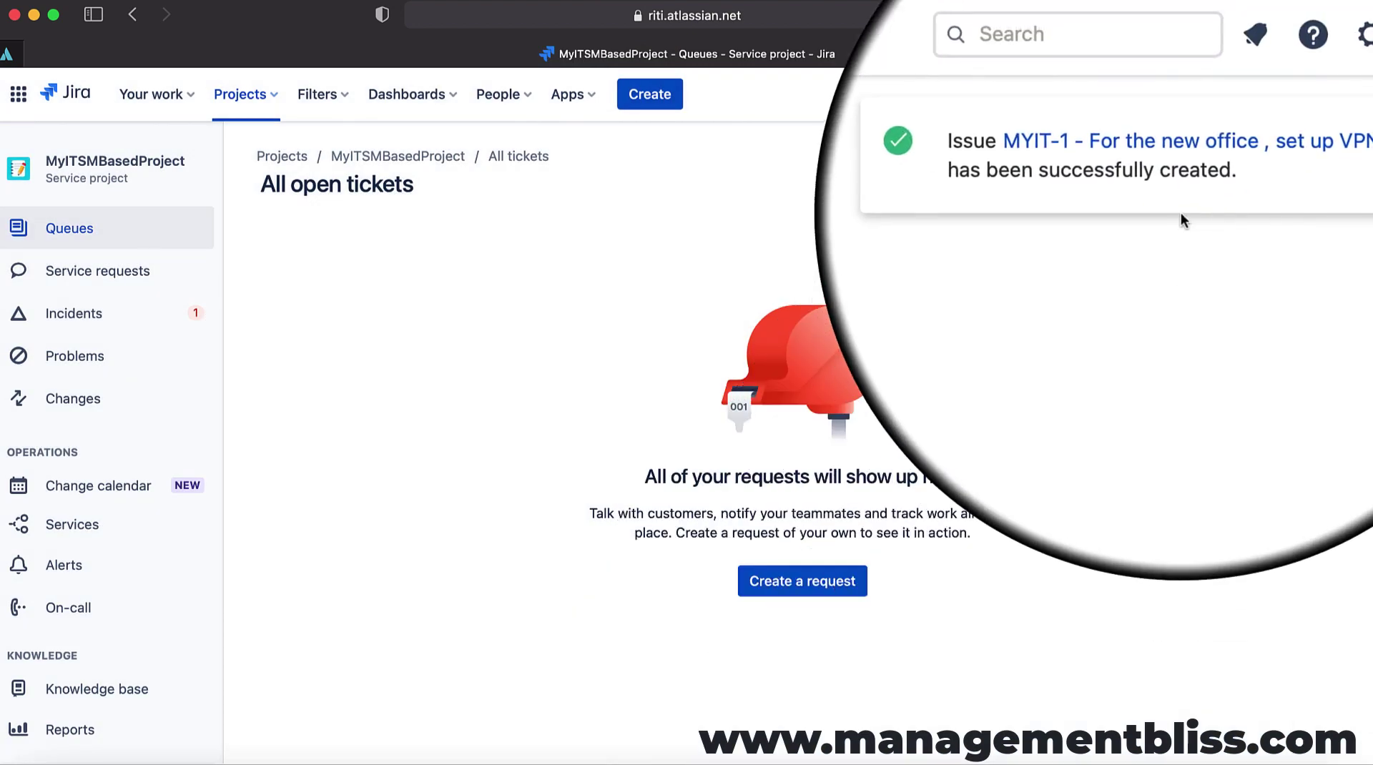